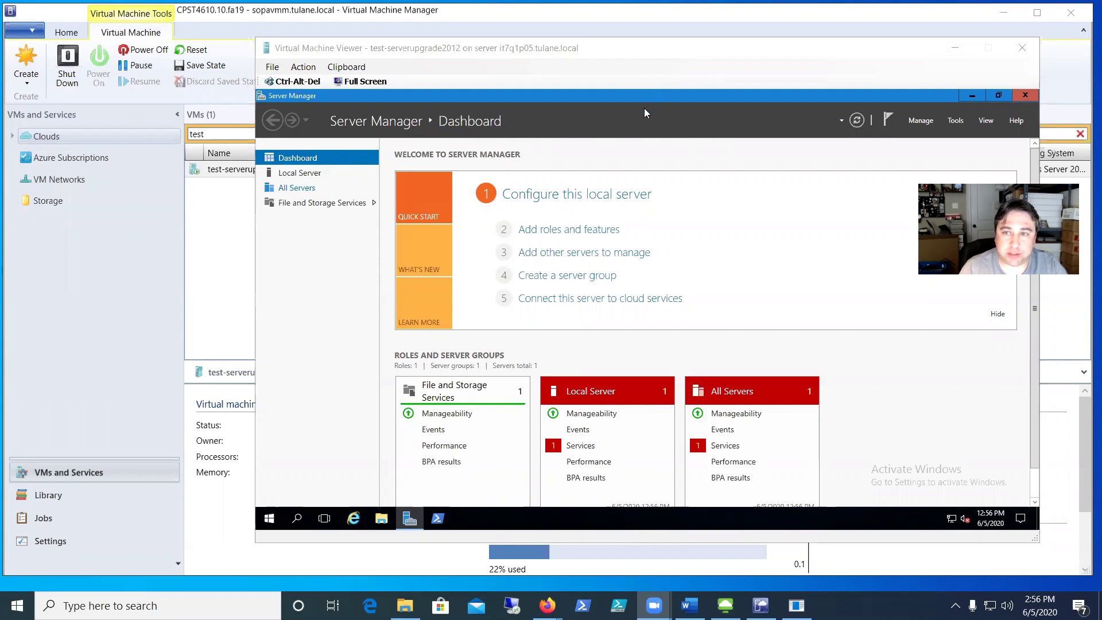
Close Server Manager in the VM to reveal the guest desktop with the Sample Data file.
{"action": "left_click", "coordinate": [1029, 97]}
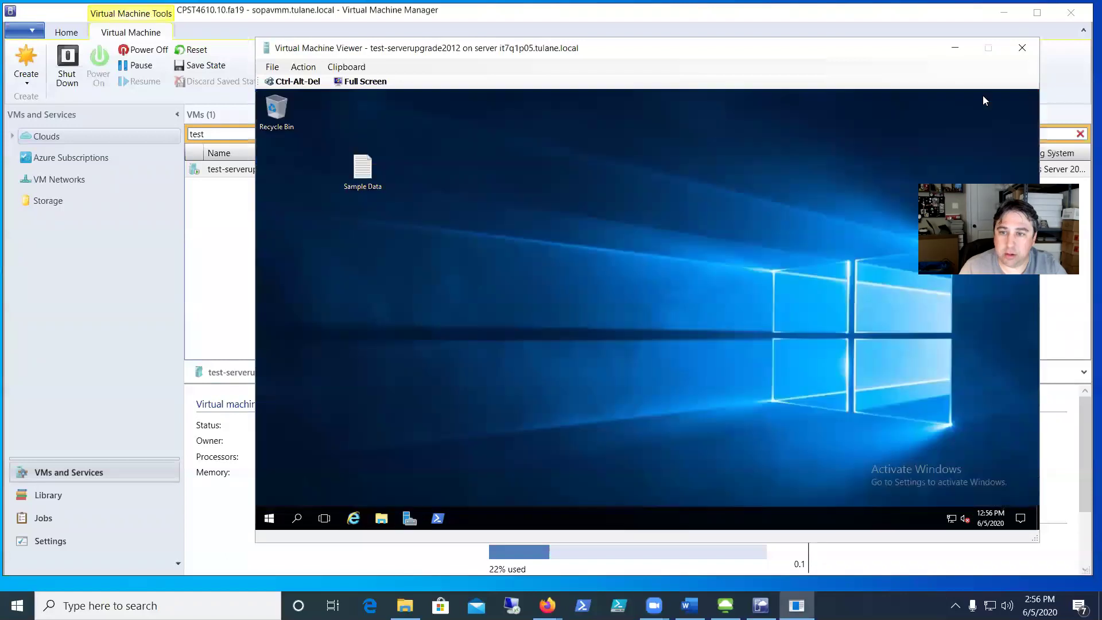
Open File Explorer in the guest at This PC, listing drives C:, D: and SimpleVolume (E:).
{"action": "left_click", "coordinate": [382, 519]}
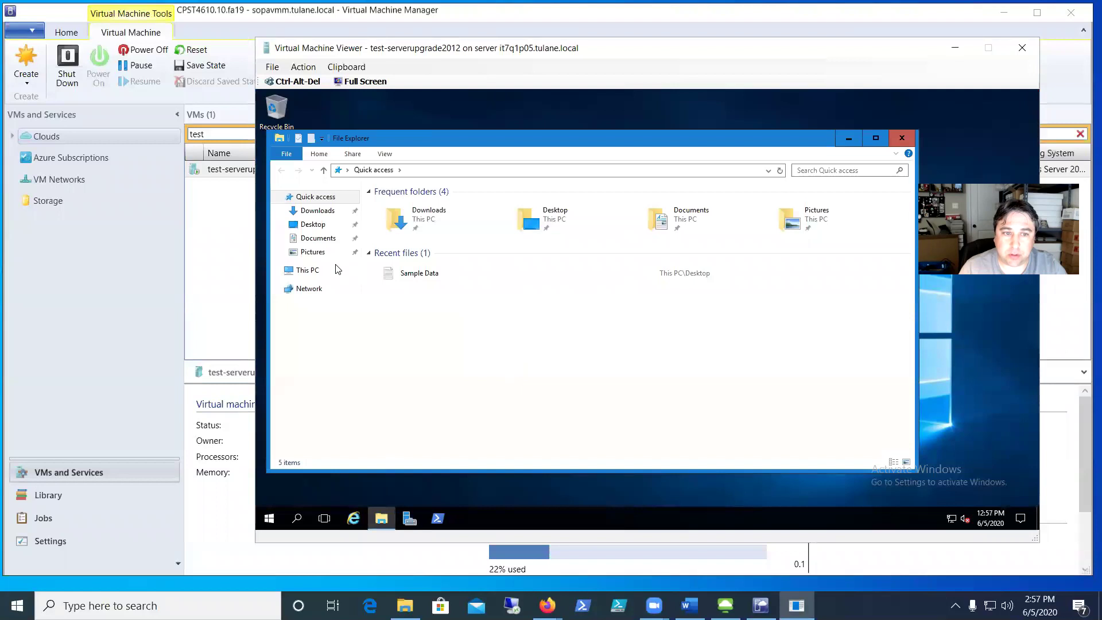
{"action": "left_click", "coordinate": [308, 271]}
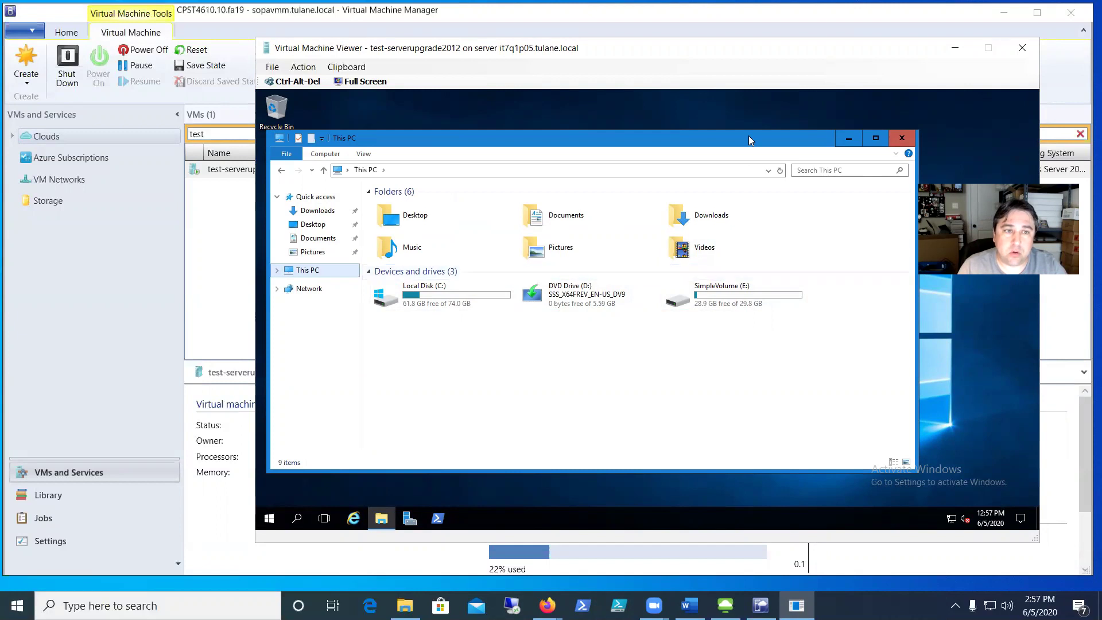
Open test-serverupgrade2012's Properties at Hardware Configuration, showing its 75 GB and 30 GB disks.
{"action": "left_click", "coordinate": [248, 174]}
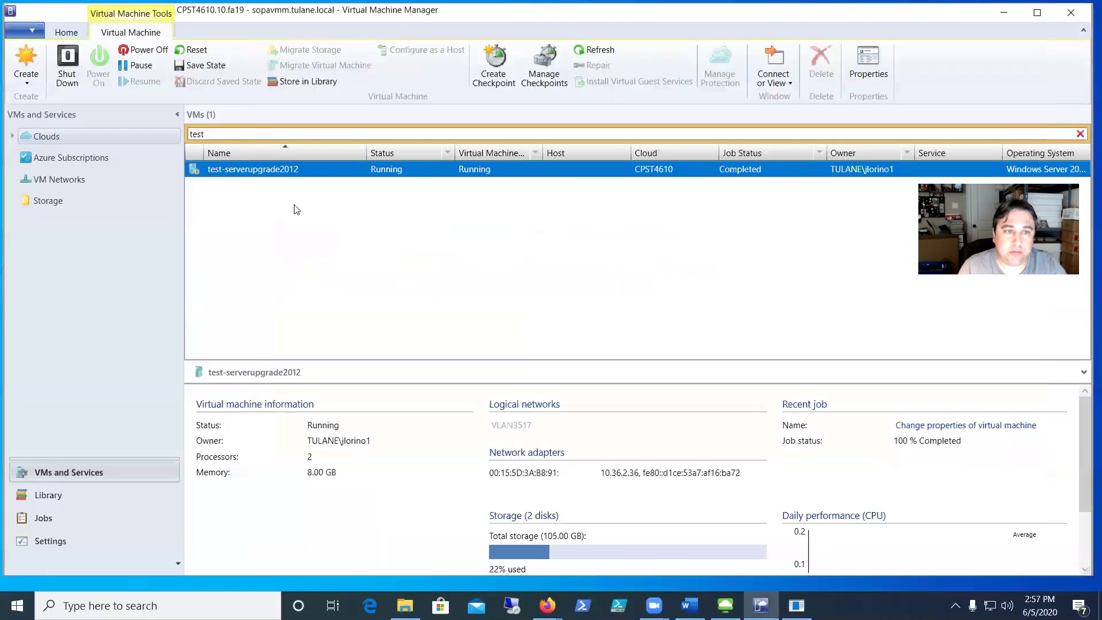
{"action": "right_click", "coordinate": [250, 174]}
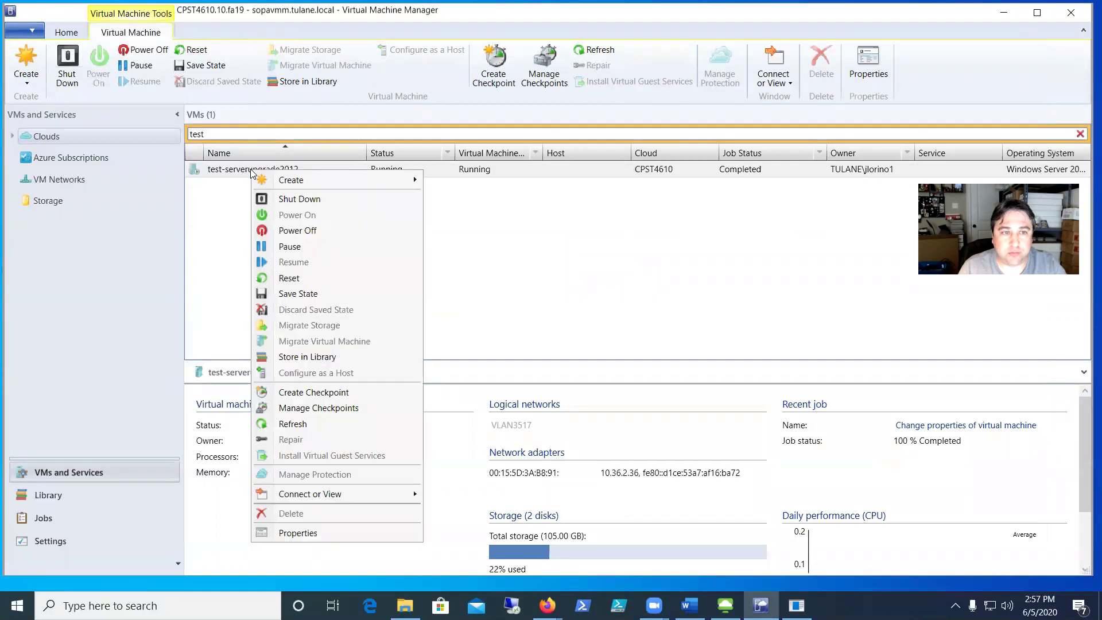
{"action": "left_click", "coordinate": [324, 535]}
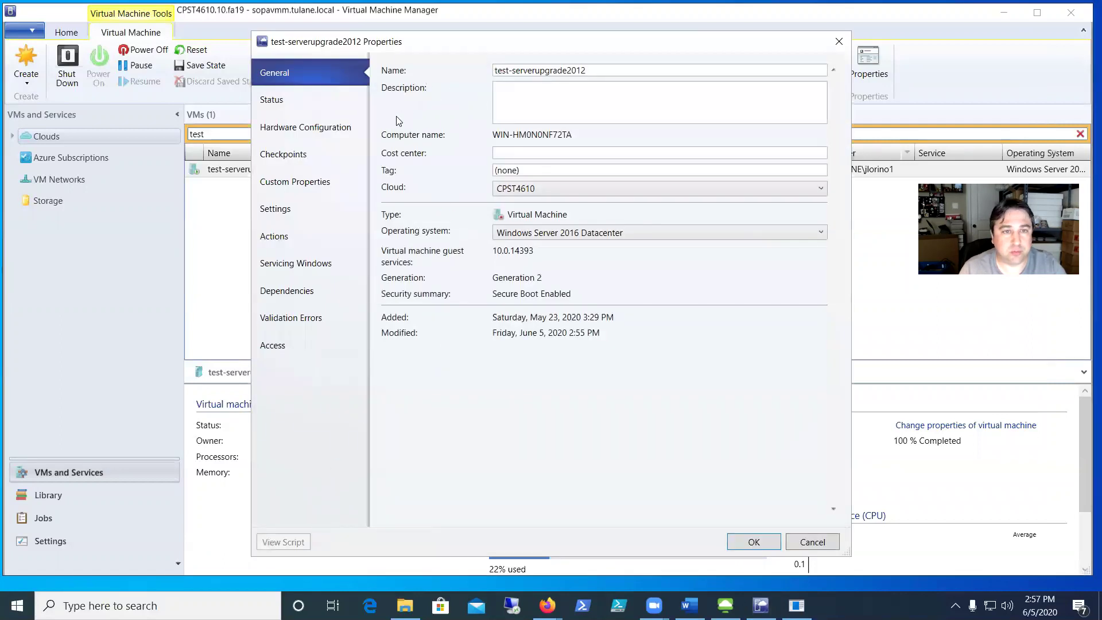
{"action": "left_click", "coordinate": [296, 127]}
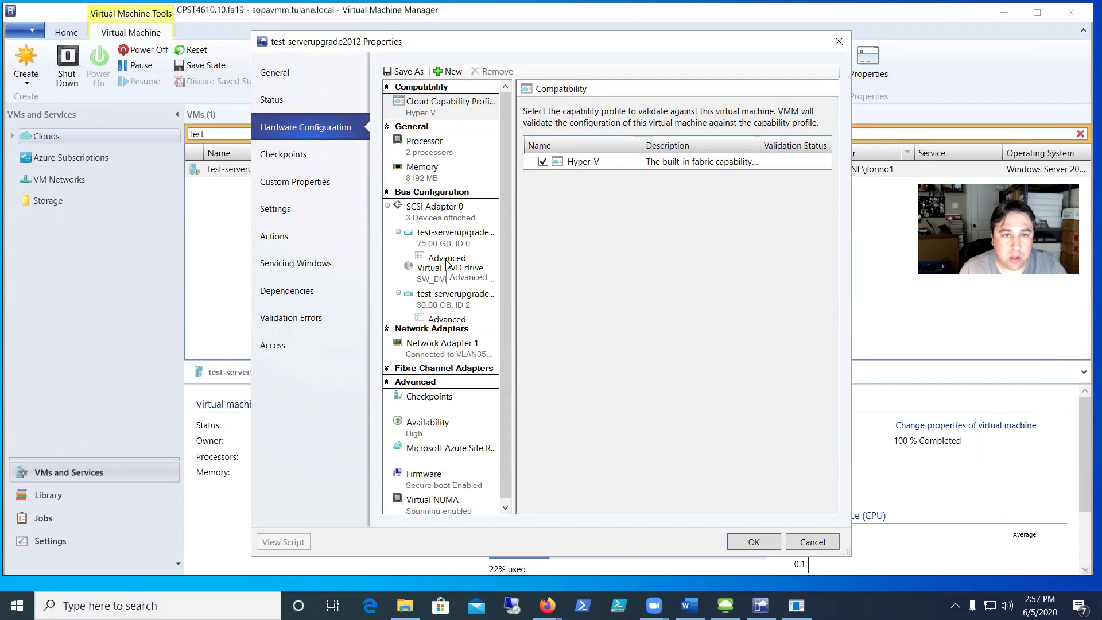
Add a first new 20 GB virtual disk to SCSI Adapter 0.
{"action": "left_click", "coordinate": [435, 218]}
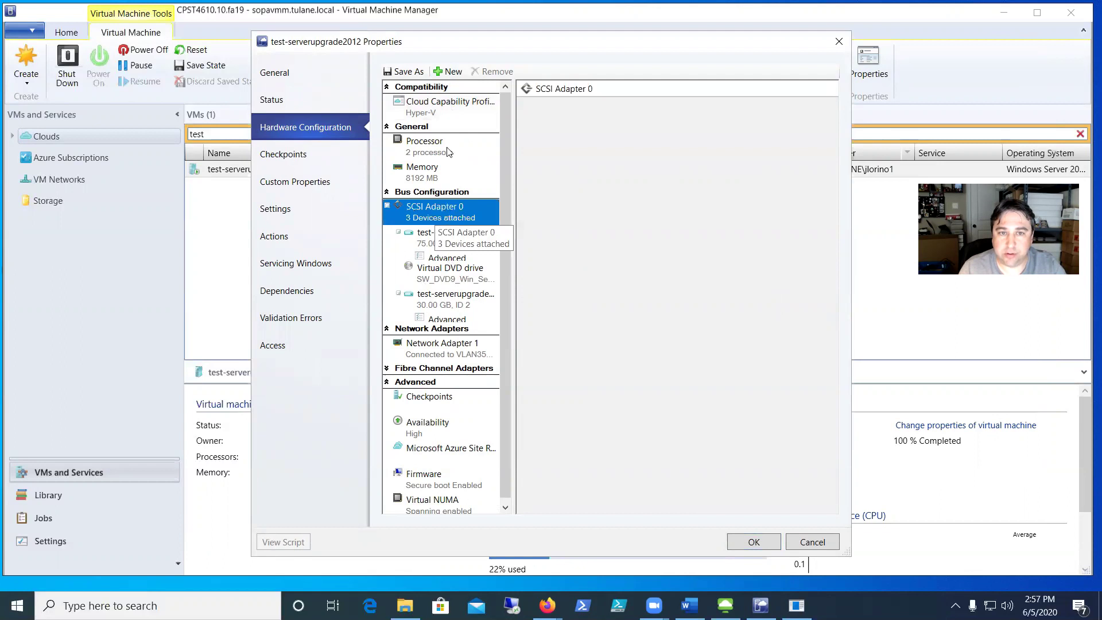
{"action": "left_click", "coordinate": [452, 73]}
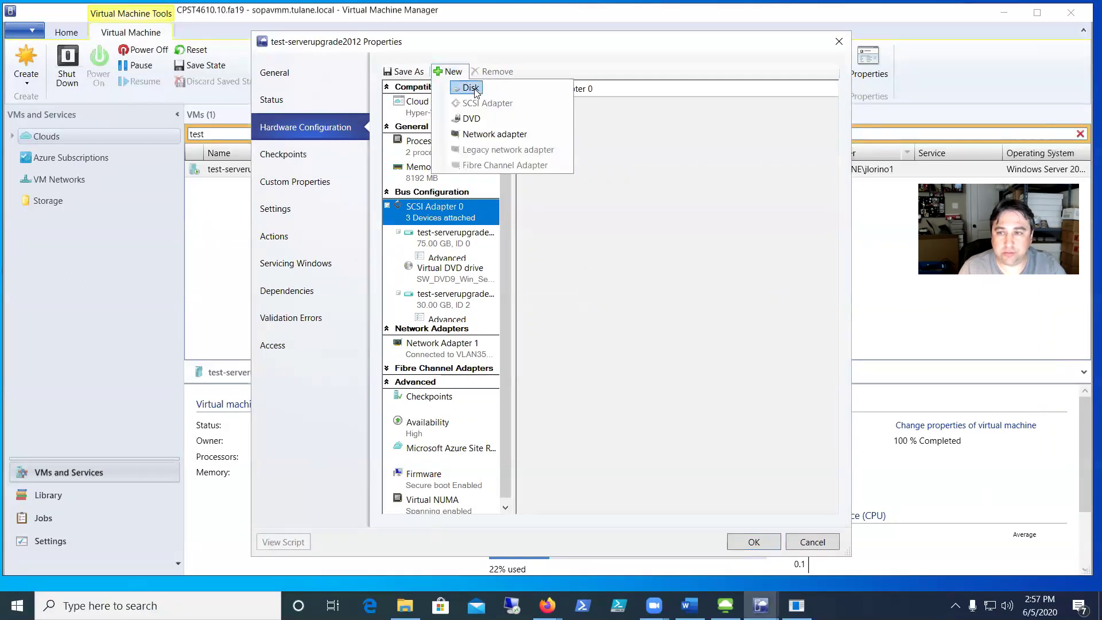
{"action": "left_click", "coordinate": [471, 87]}
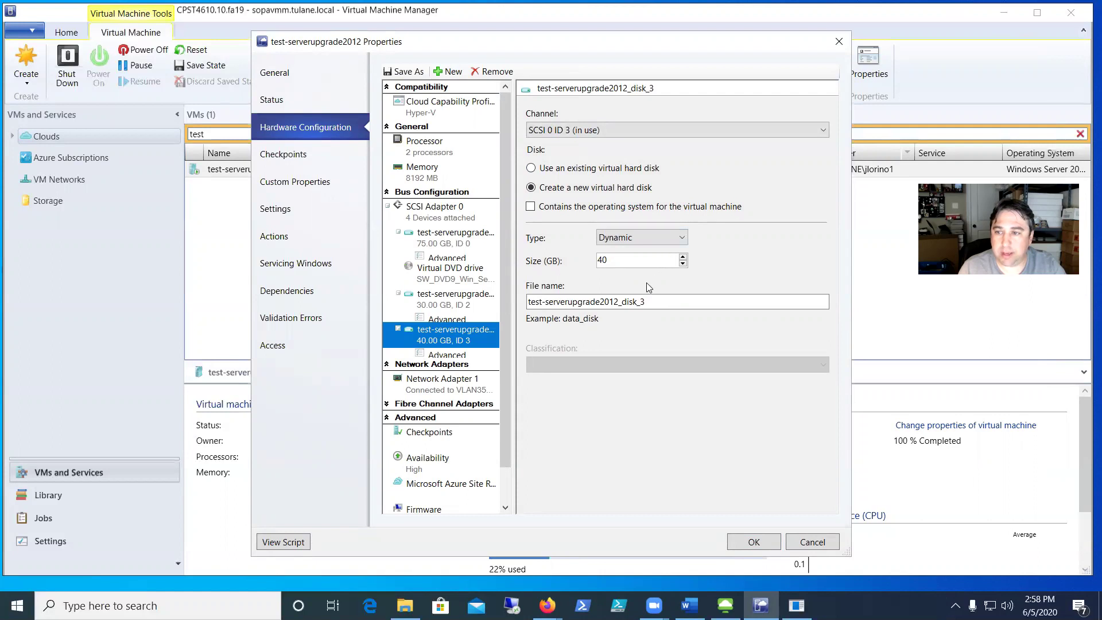
{"action": "left_click_drag", "start_coordinate": [627, 258], "coordinate": [592, 259]}
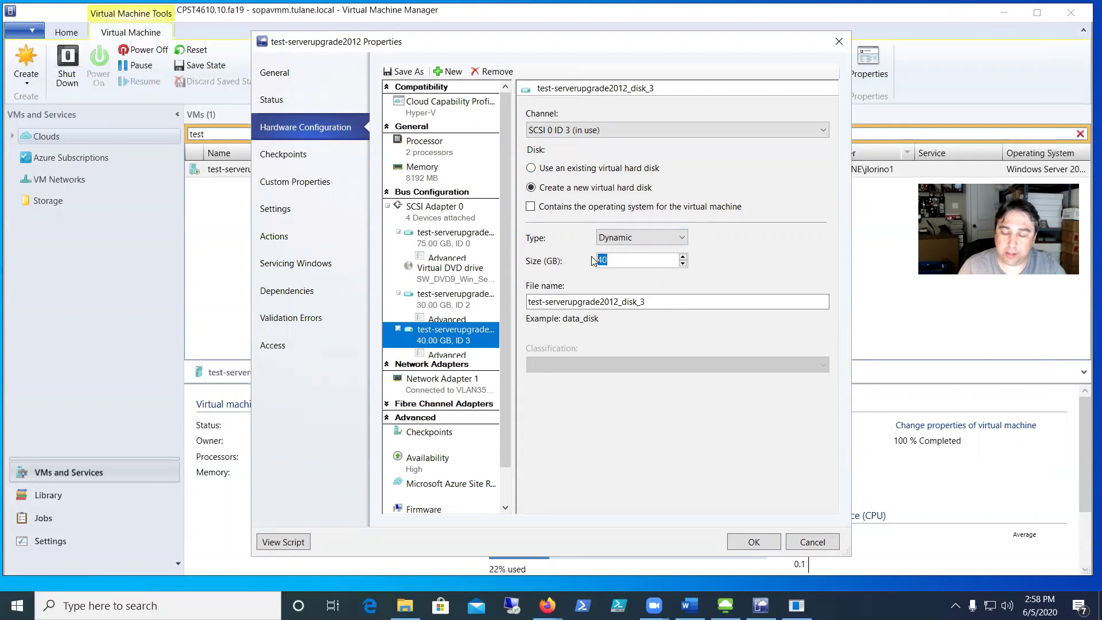
{"action": "type", "text": "20"}
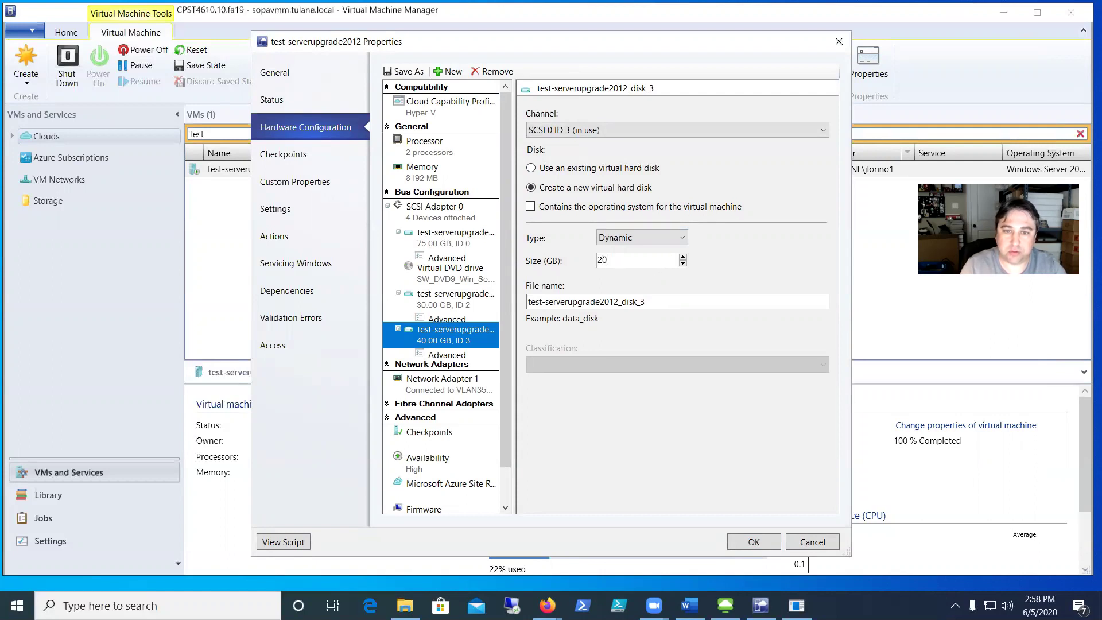
Add two more 20 GB disks to the adapter and apply all three with OK.
{"action": "left_click", "coordinate": [448, 71]}
{"action": "left_click", "coordinate": [470, 89]}
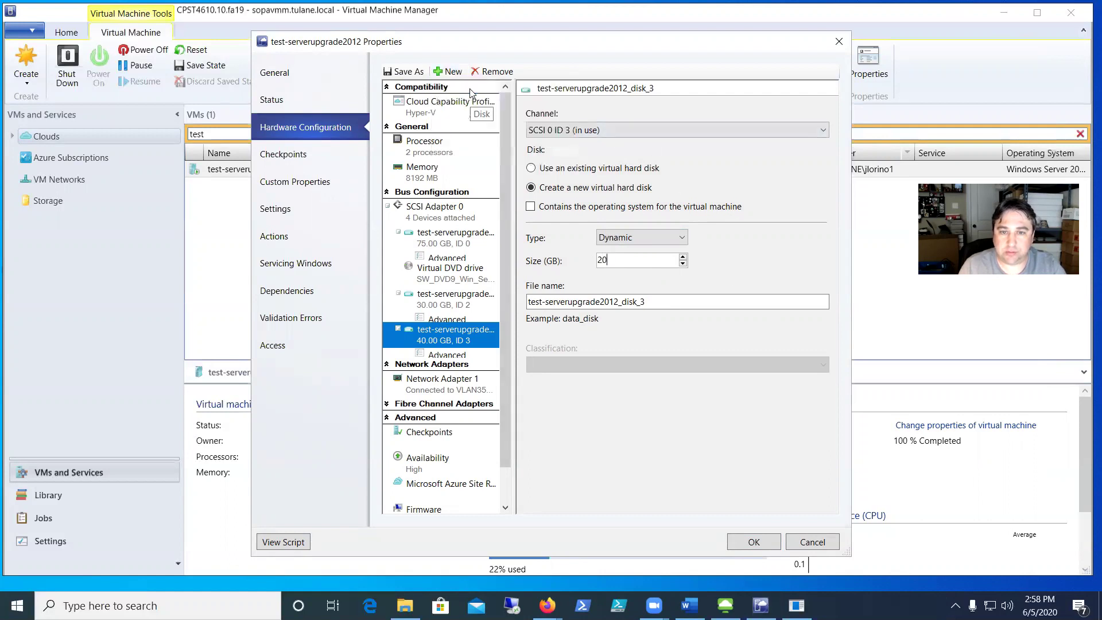
{"action": "double_click", "coordinate": [602, 259]}
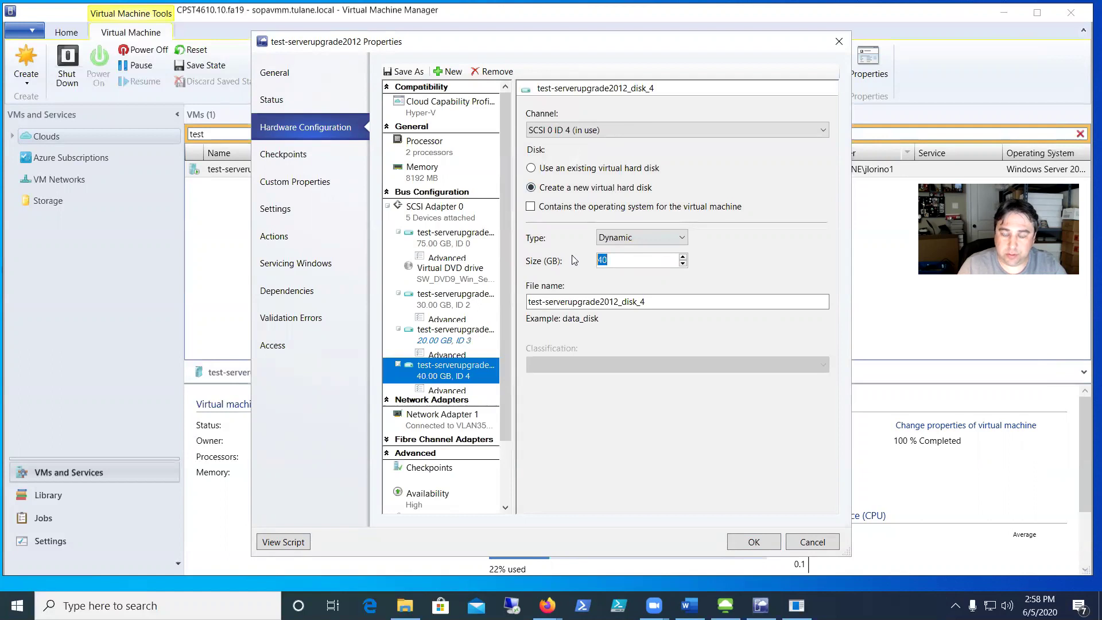
{"action": "type", "text": "20"}
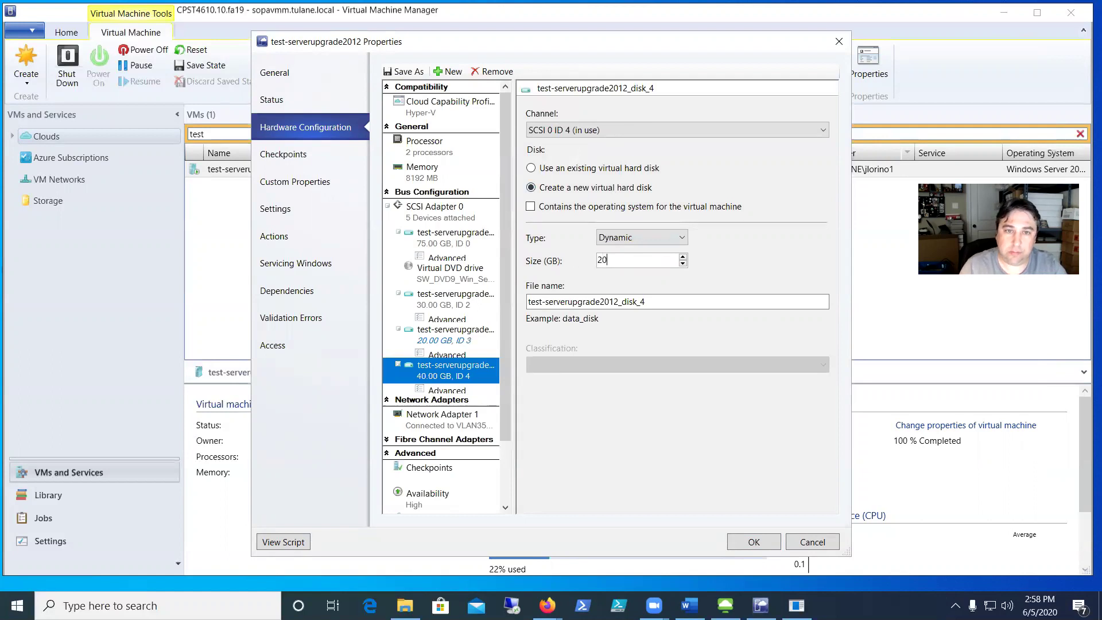
{"action": "left_click", "coordinate": [448, 72]}
{"action": "left_click", "coordinate": [479, 91]}
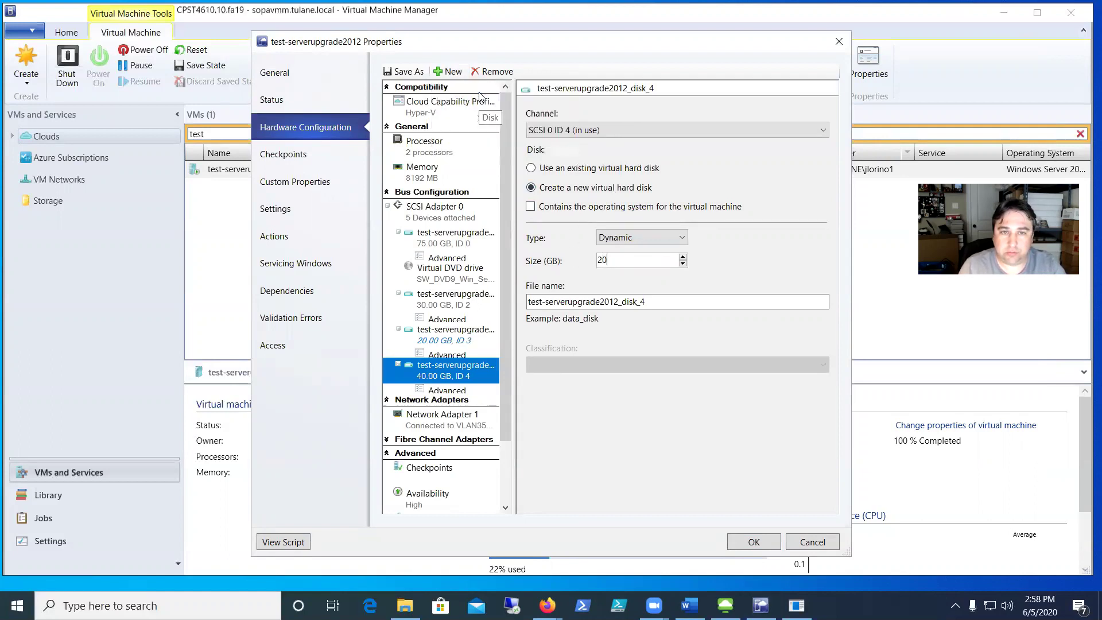
{"action": "double_click", "coordinate": [601, 259]}
{"action": "type", "text": "20"}
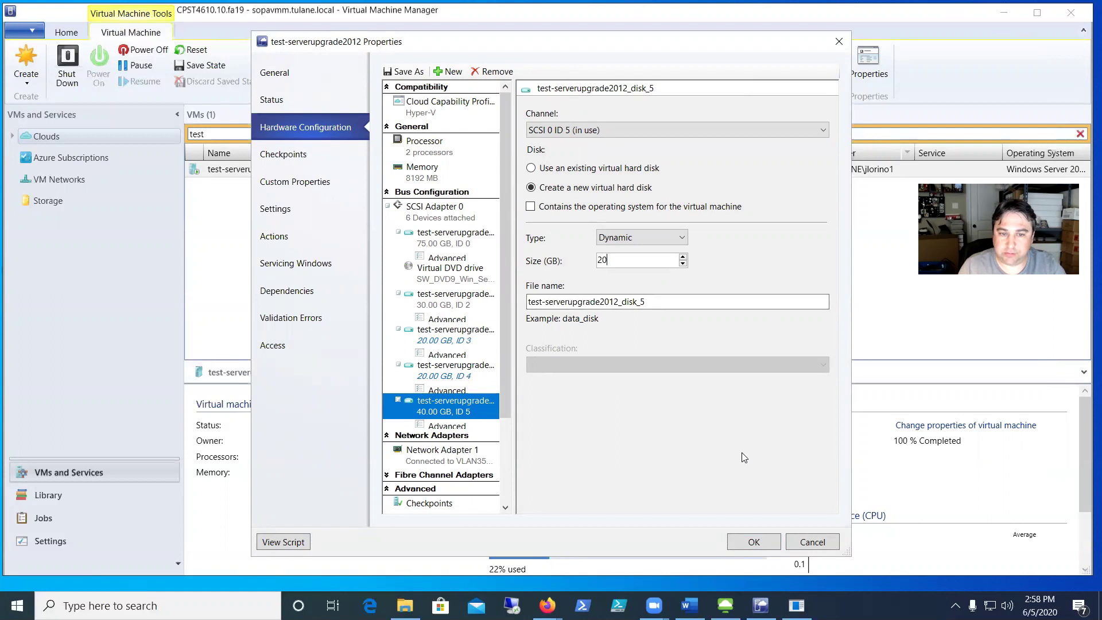
{"action": "left_click", "coordinate": [756, 542]}
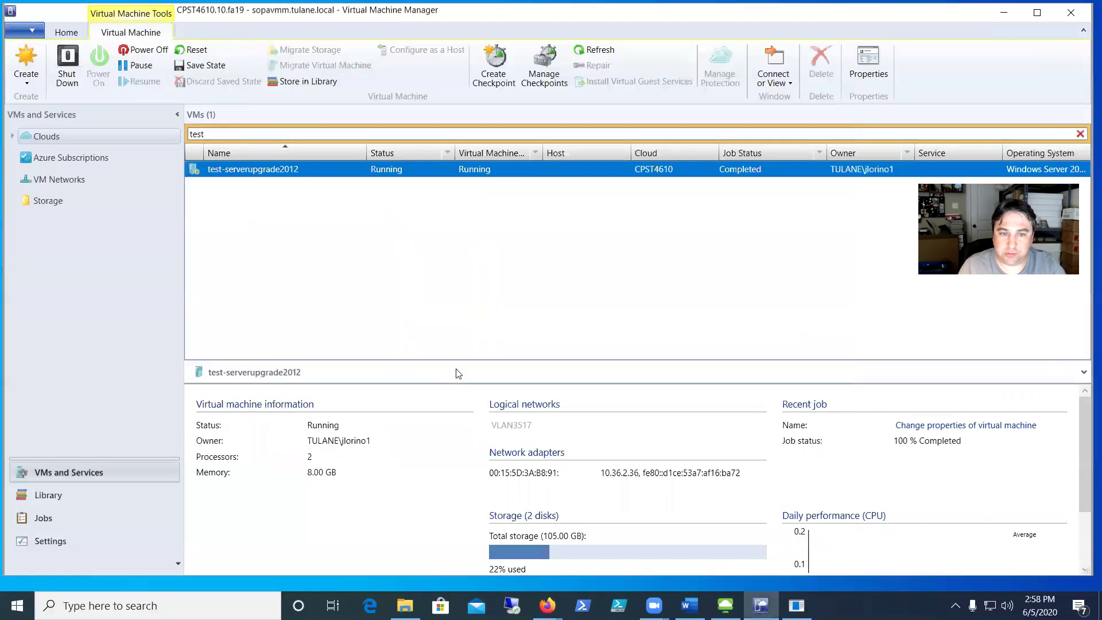
Deselect test-serverupgrade2012 in the VMs list while the disk change completes.
{"action": "left_click", "coordinate": [425, 184]}
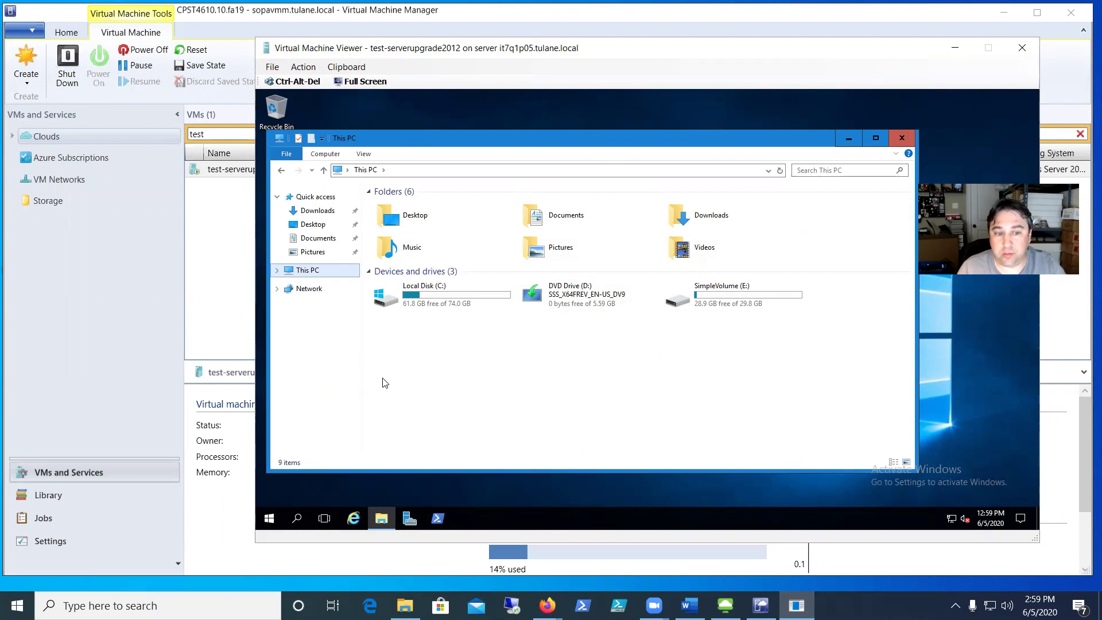
Launch Disk Management in the VM from the Start menu's admin list and maximize it.
{"action": "right_click", "coordinate": [272, 524]}
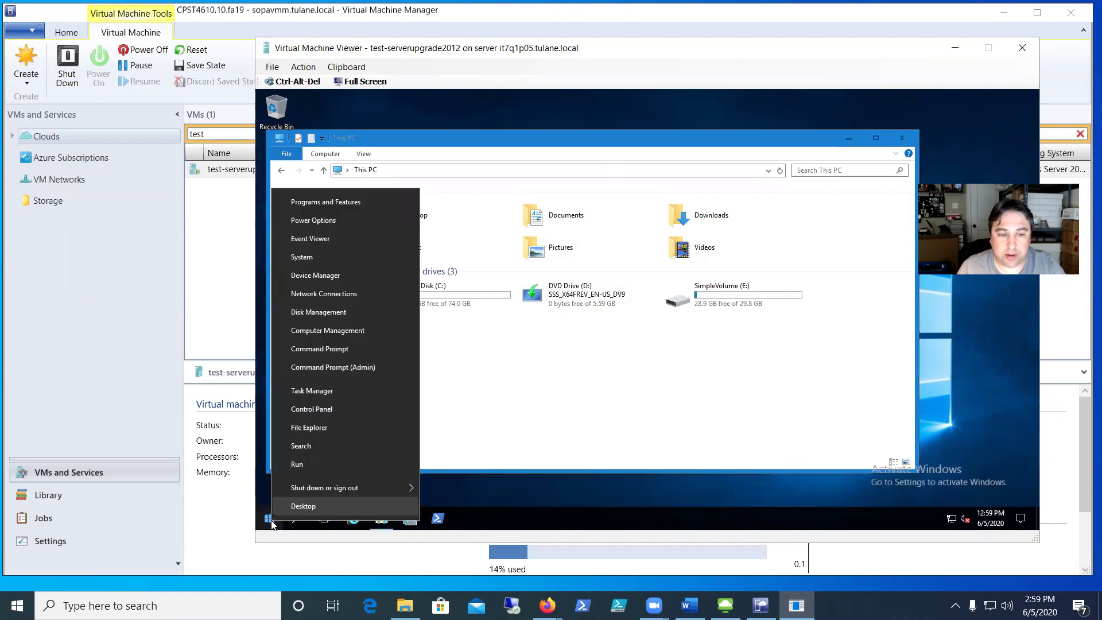
{"action": "left_click", "coordinate": [332, 312]}
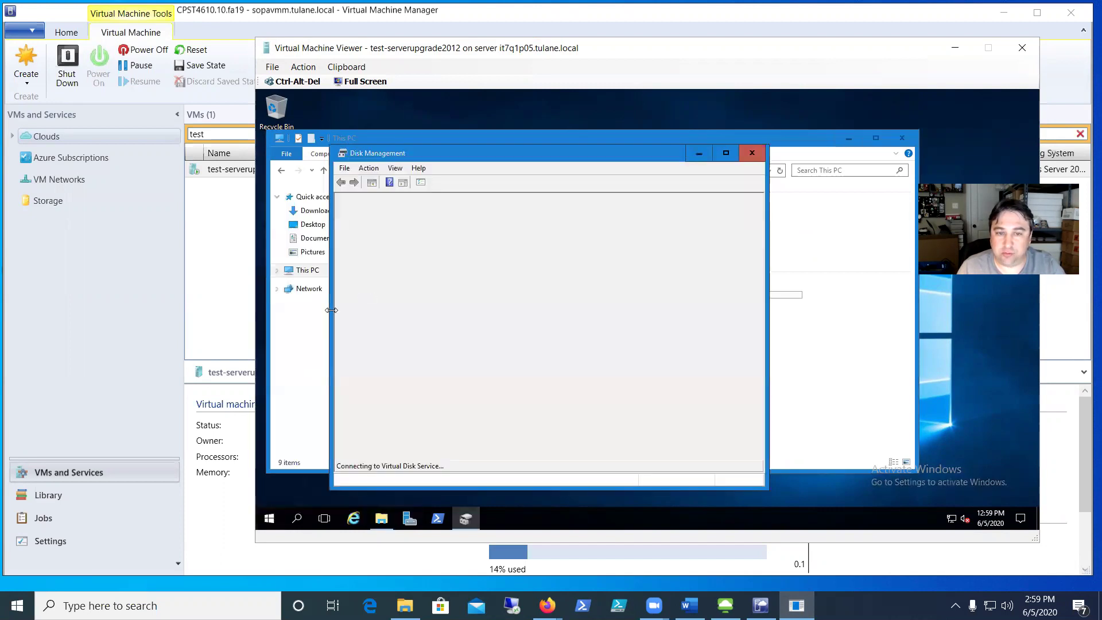
{"action": "double_click", "coordinate": [590, 157]}
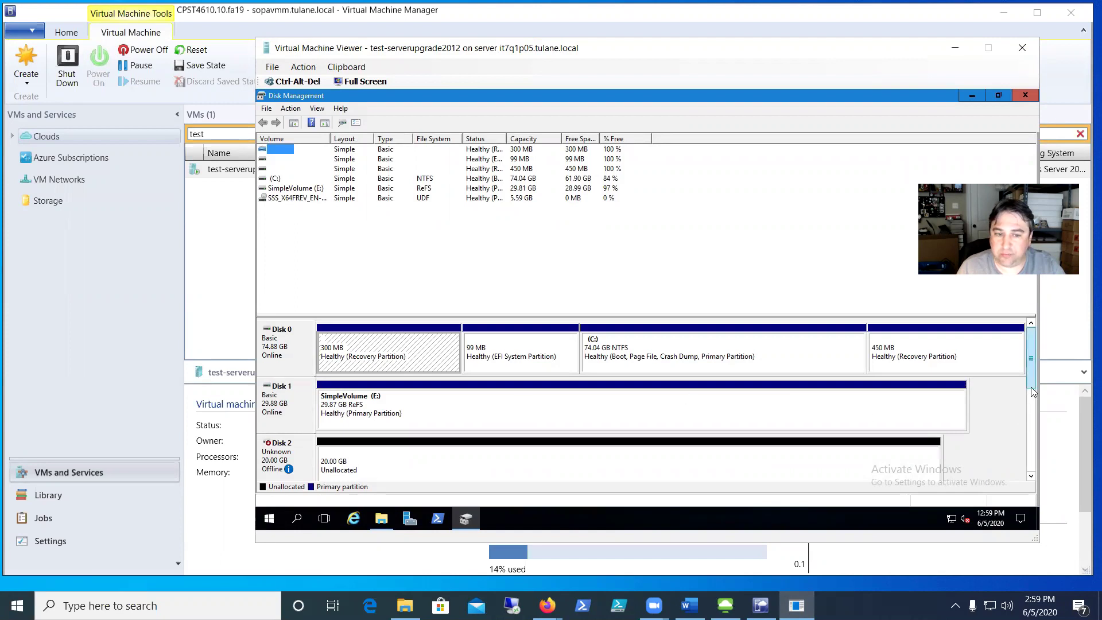
{"action": "mouse_move", "coordinate": [1030, 388]}
{"action": "left_mouse_down"}
{"action": "mouse_move", "coordinate": [1031, 427]}
{"action": "mouse_move", "coordinate": [1031, 397]}
{"action": "left_mouse_up"}
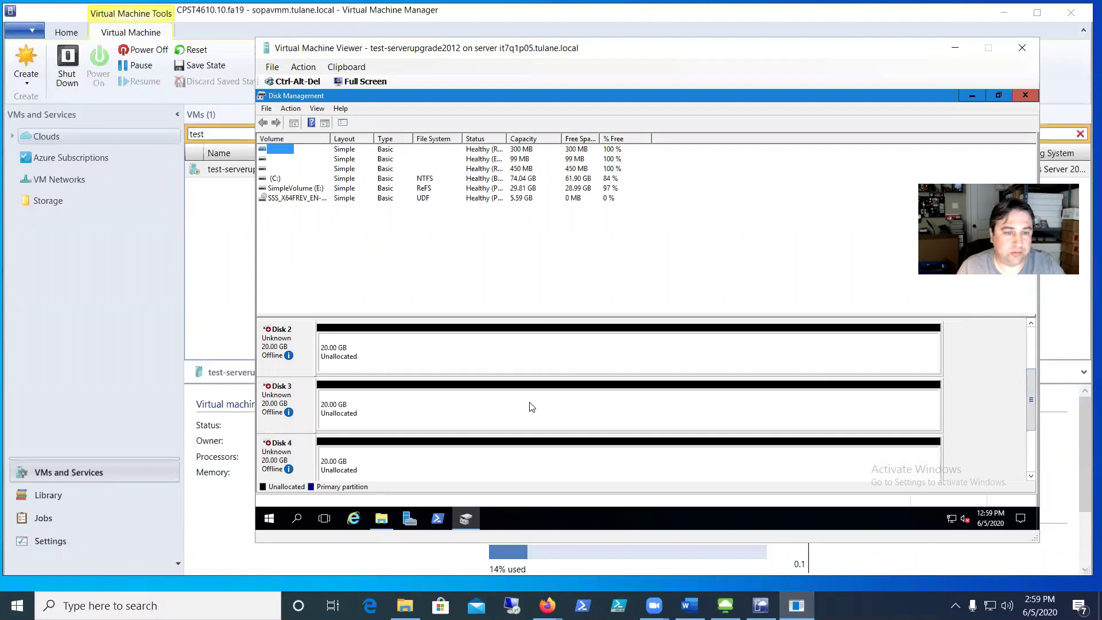
Bring the new 20 GB Disks 2, 3 and 4 online.
{"action": "left_click", "coordinate": [302, 344]}
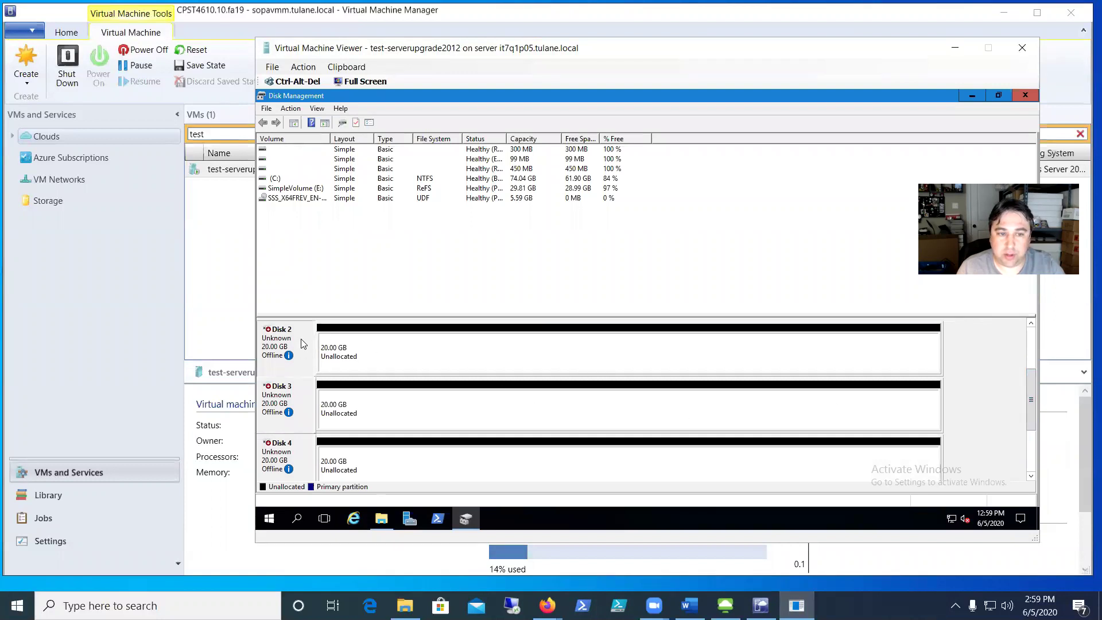
{"action": "right_click", "coordinate": [302, 344]}
{"action": "left_click", "coordinate": [330, 344]}
{"action": "right_click", "coordinate": [300, 395]}
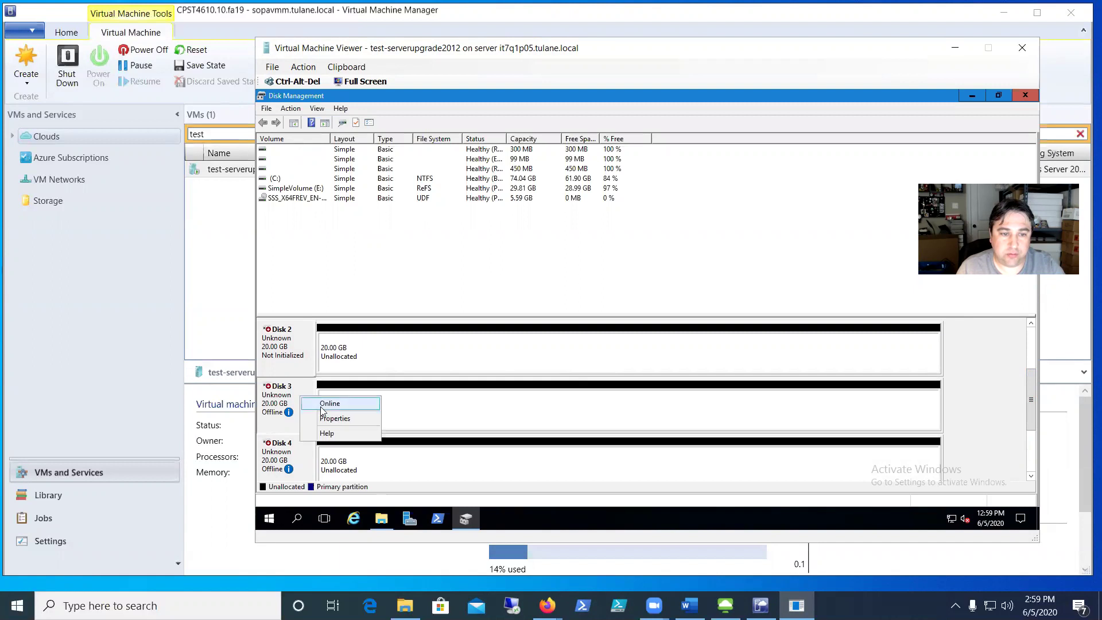
{"action": "left_click", "coordinate": [319, 403]}
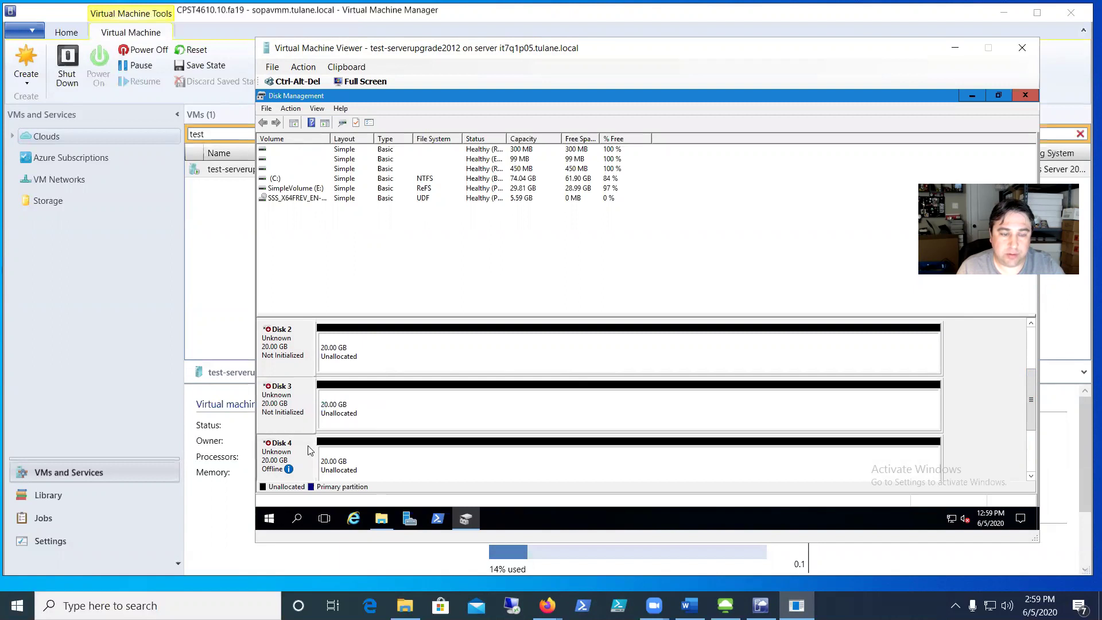
{"action": "right_click", "coordinate": [309, 447]}
{"action": "left_click", "coordinate": [332, 455]}
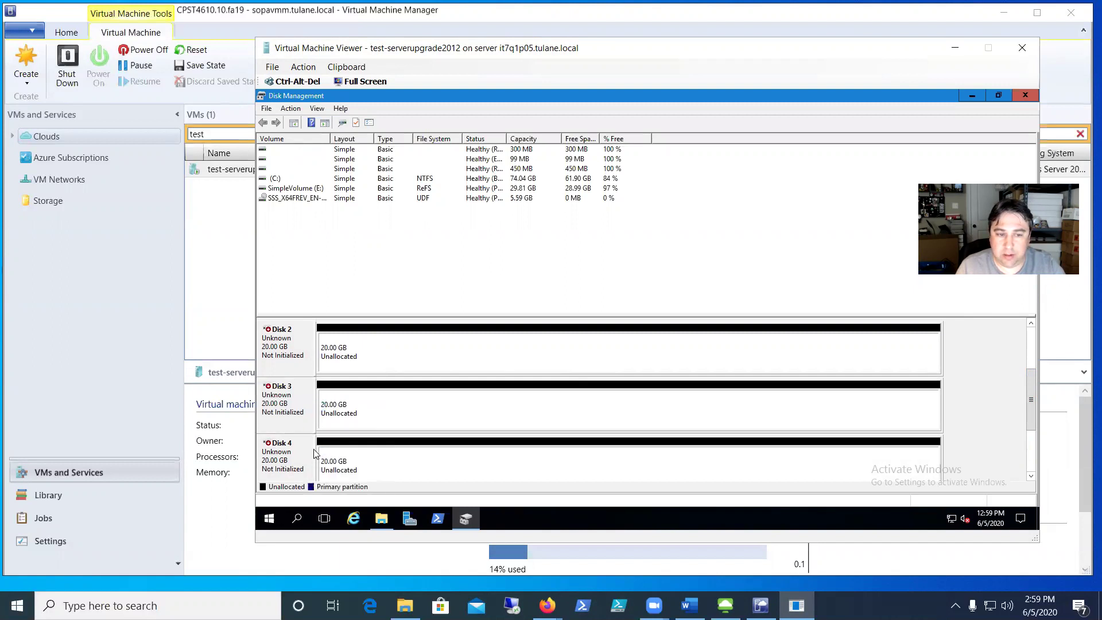
Initialize Disks 2, 3 and 4 together using the GPT partition style.
{"action": "right_click", "coordinate": [305, 340]}
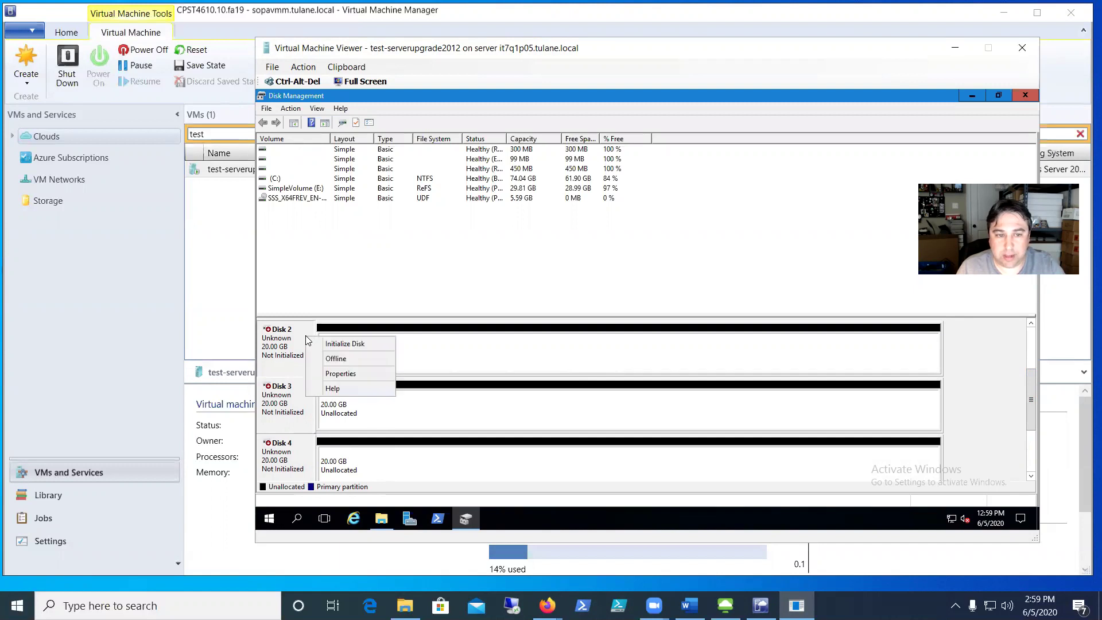
{"action": "left_click", "coordinate": [343, 347]}
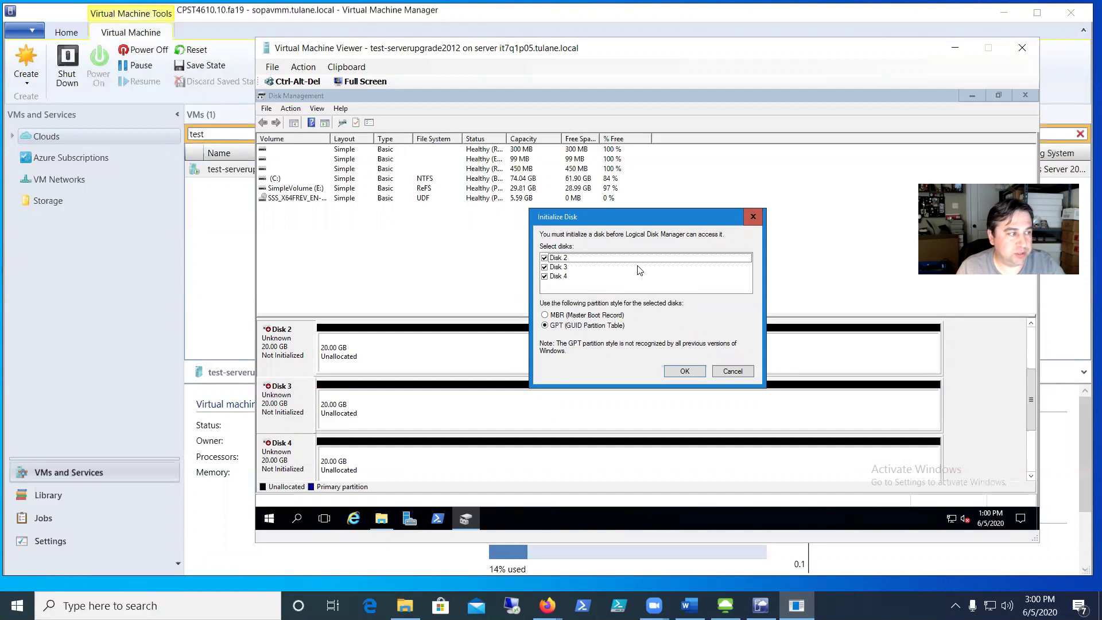
{"action": "left_click", "coordinate": [685, 372]}
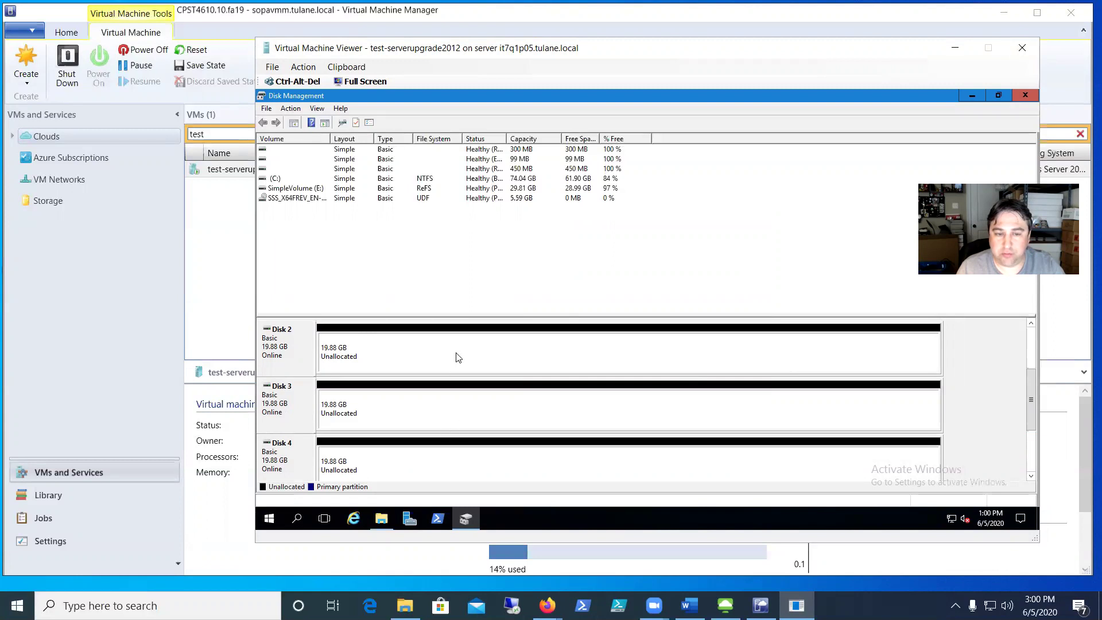
Start a New RAID-5 Volume from Disk 2's unallocated space and add Disks 3 and 4 (40700 MB total).
{"action": "right_click", "coordinate": [412, 342]}
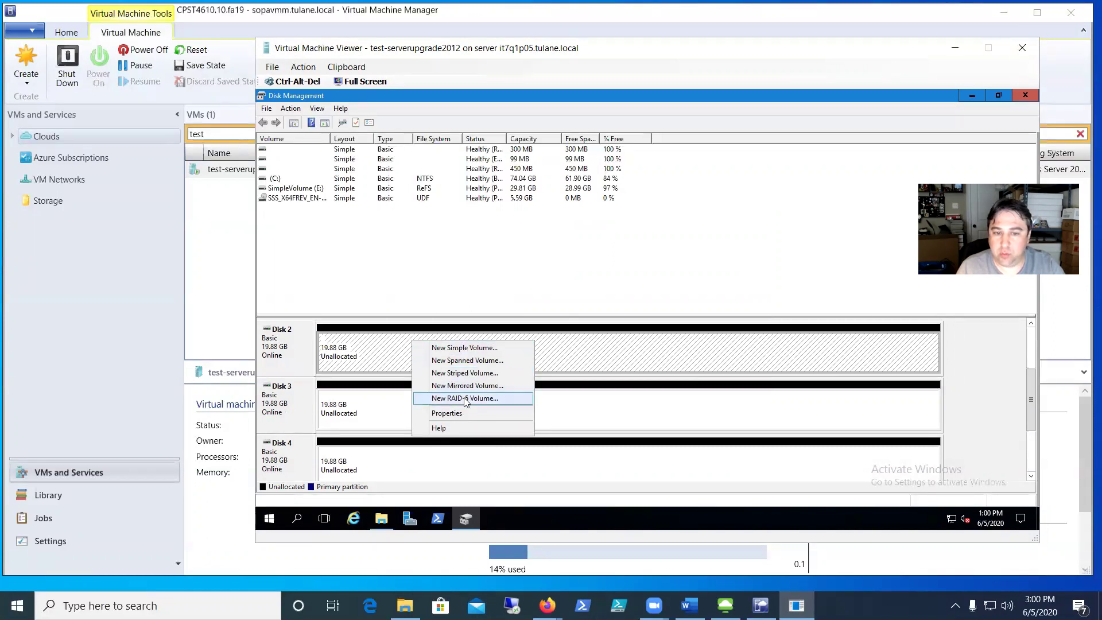
{"action": "left_click", "coordinate": [503, 398]}
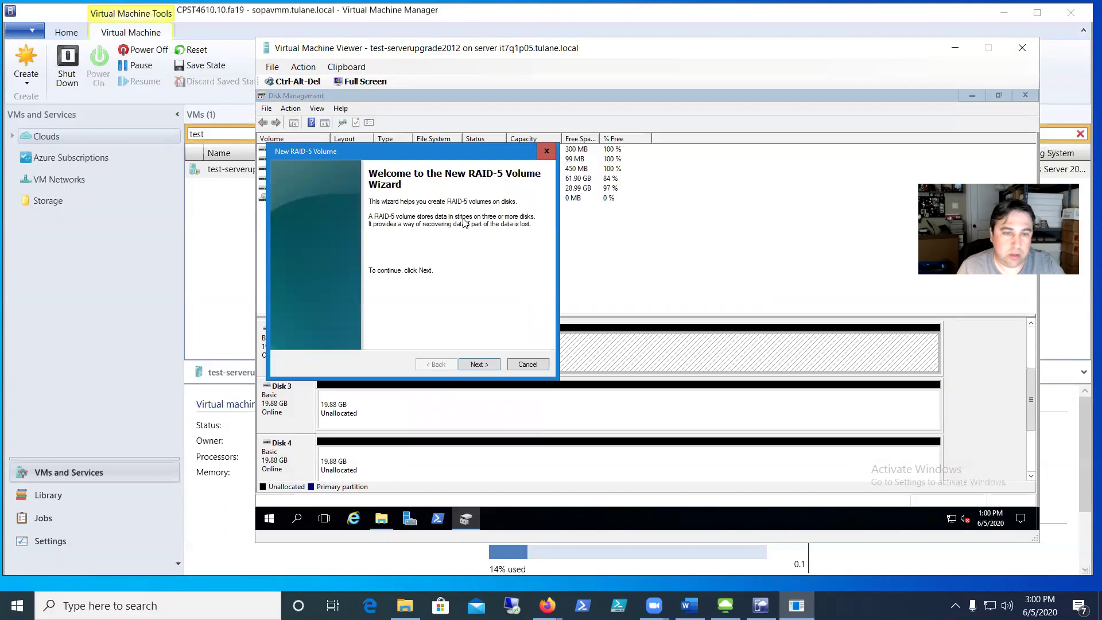
{"action": "left_click", "coordinate": [482, 365]}
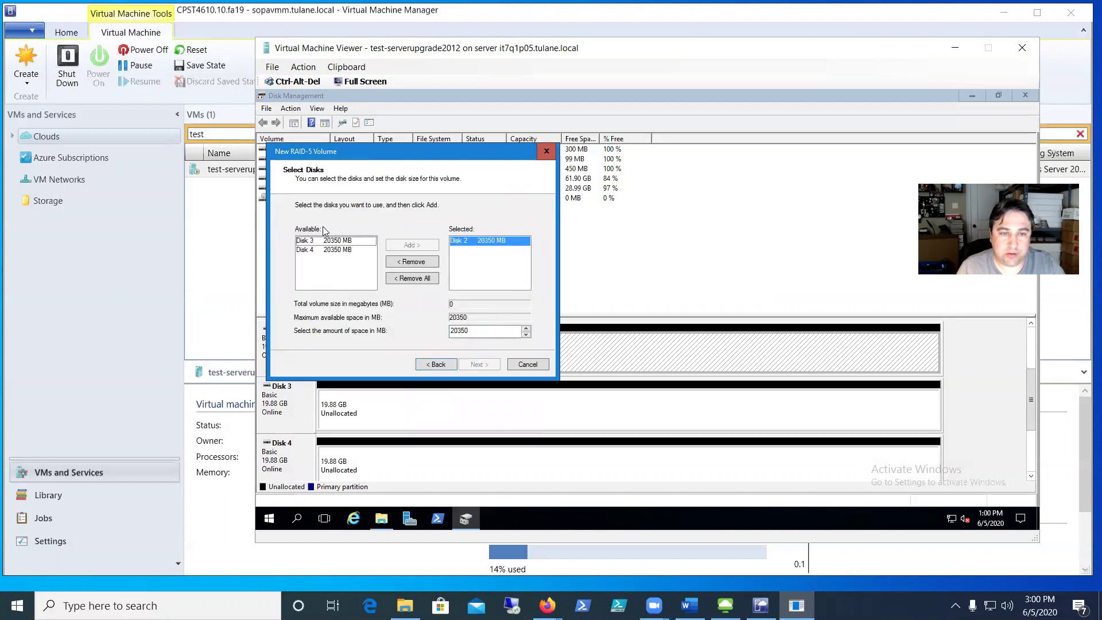
{"action": "left_click", "coordinate": [354, 242]}
{"action": "left_click", "coordinate": [411, 246]}
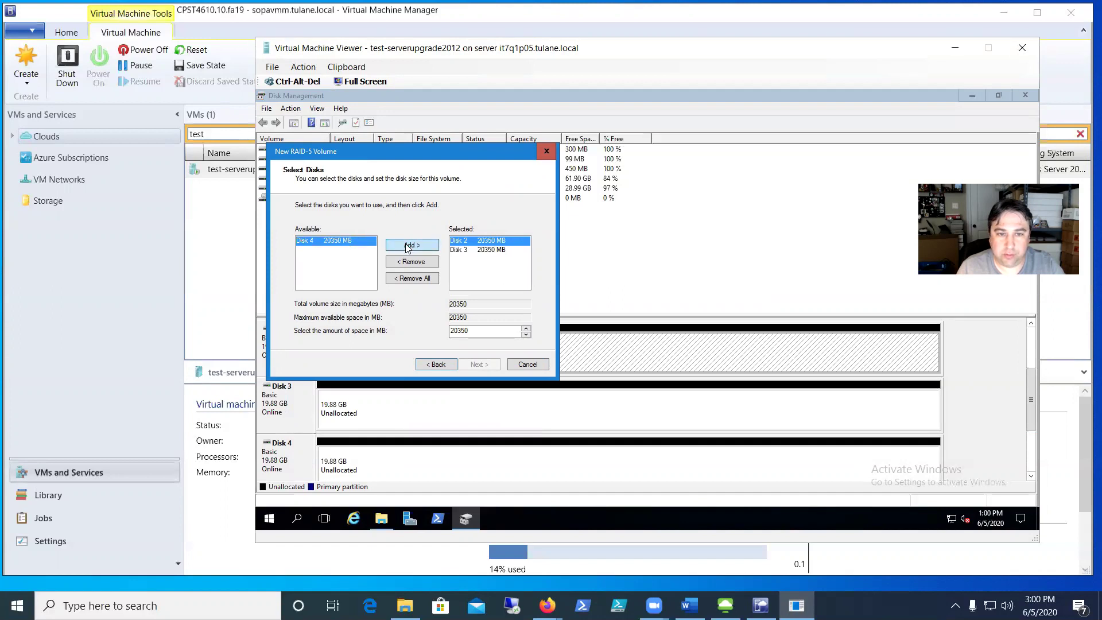
{"action": "left_click", "coordinate": [408, 247]}
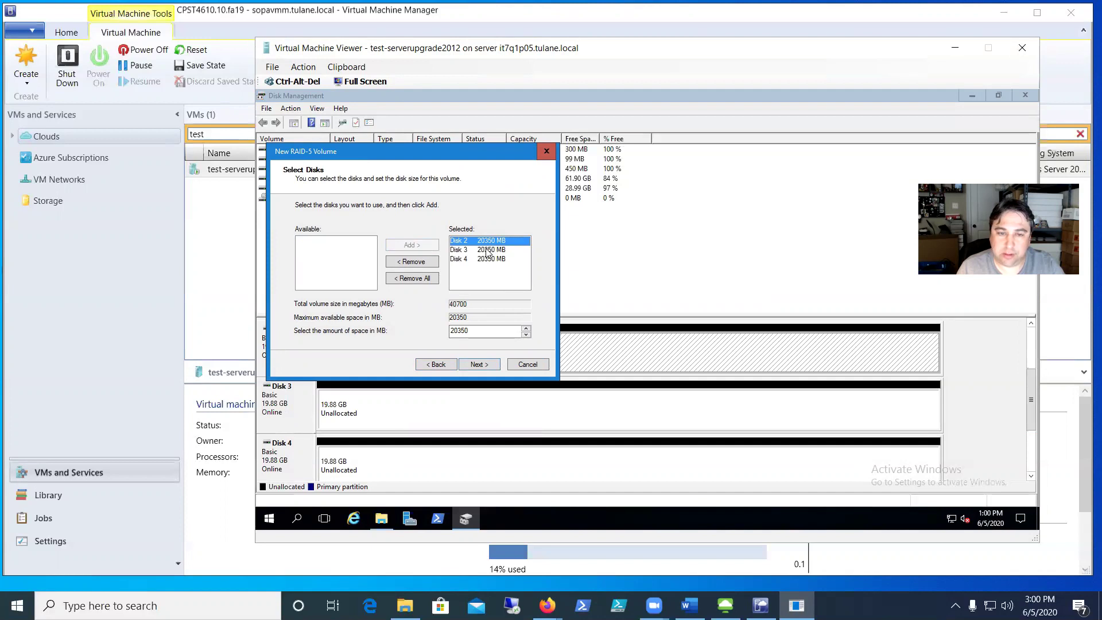
Keep drive letter F: and format as ReFS with 64K allocation units, labelled RAID5Volume.
{"action": "left_click", "coordinate": [488, 364]}
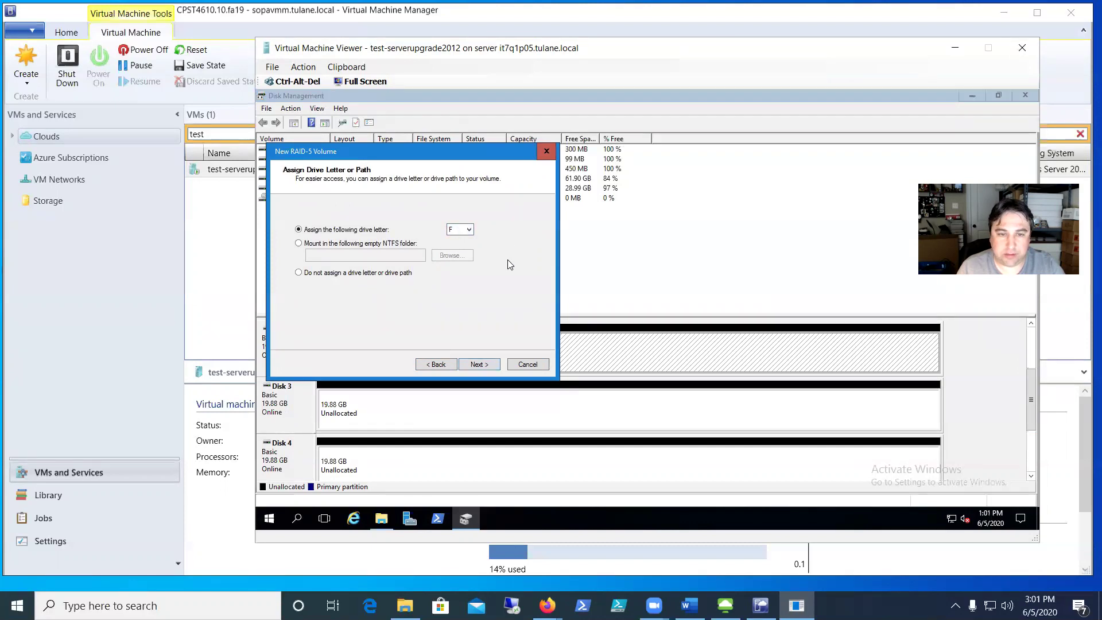
{"action": "left_click", "coordinate": [480, 366]}
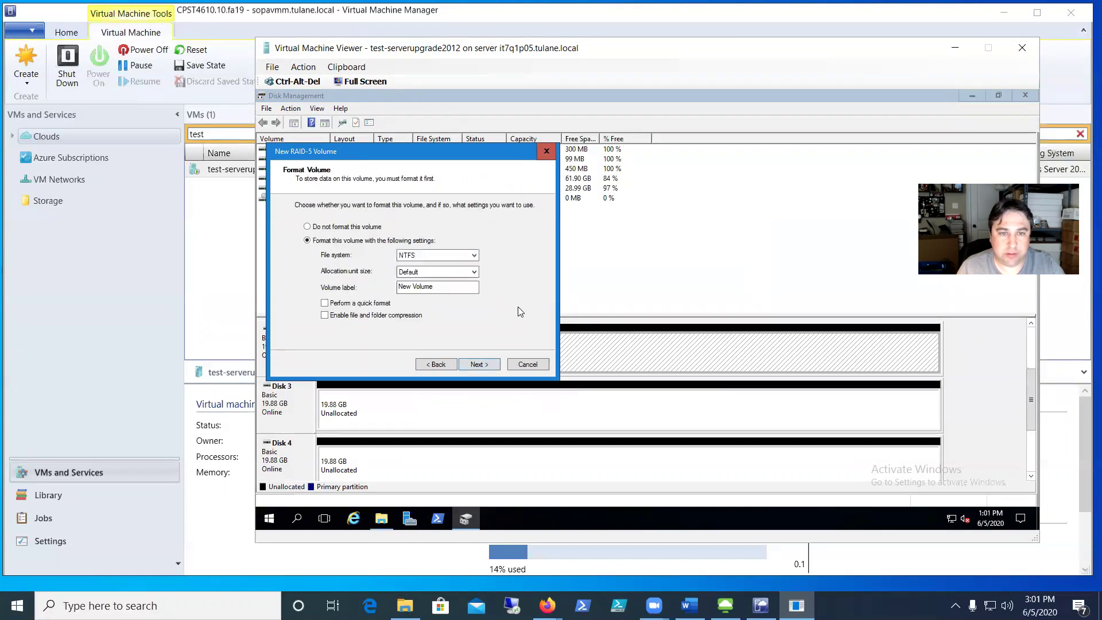
{"action": "left_click", "coordinate": [475, 255]}
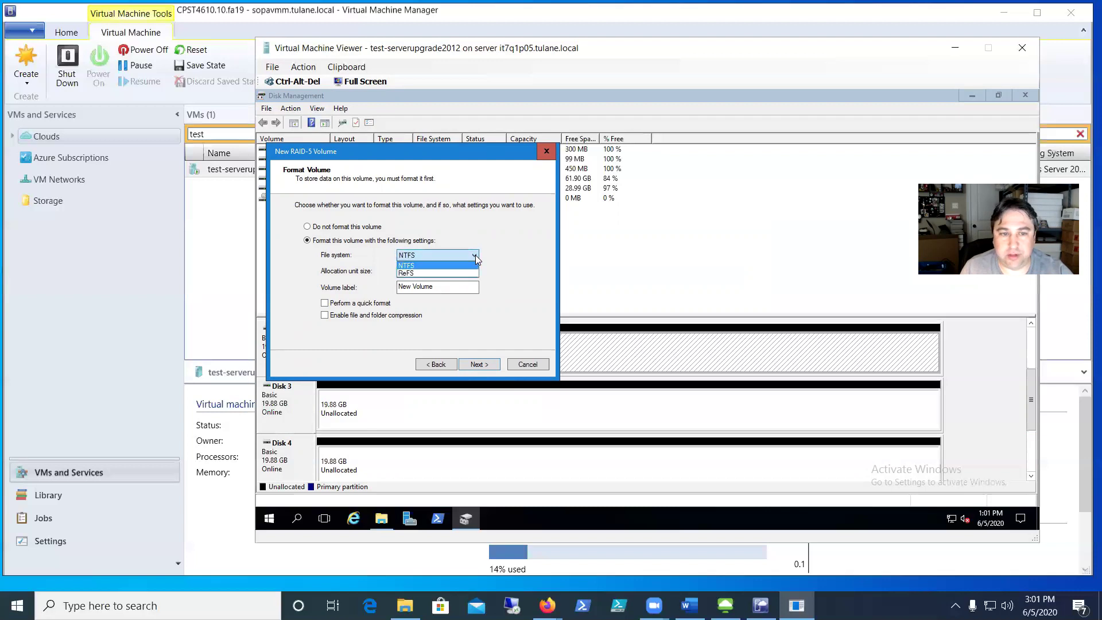
{"action": "left_click", "coordinate": [469, 273]}
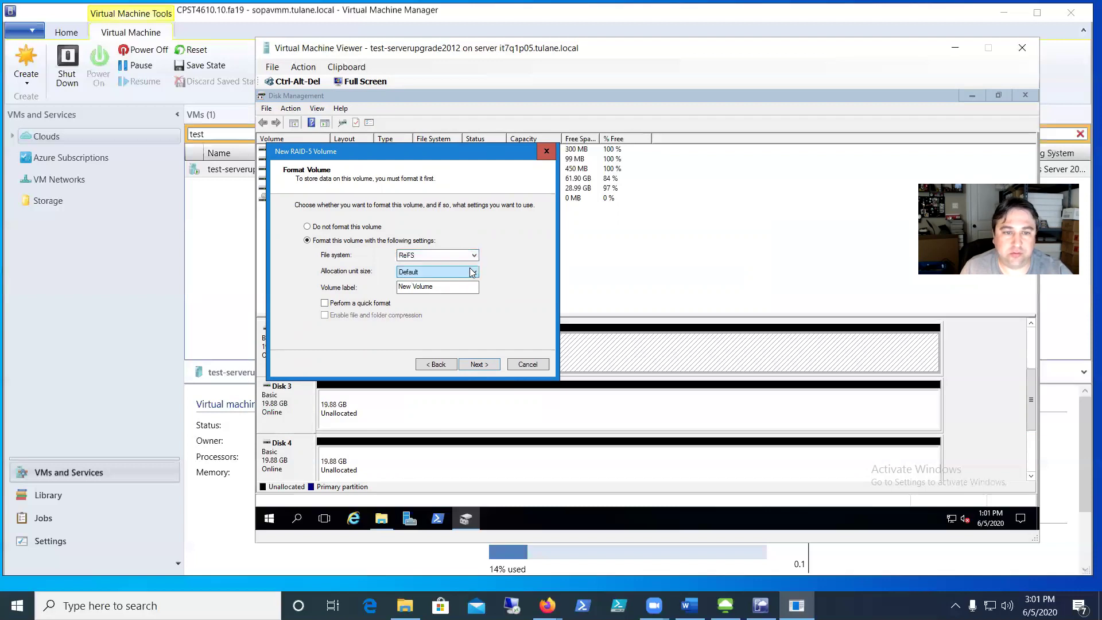
{"action": "left_click", "coordinate": [472, 272]}
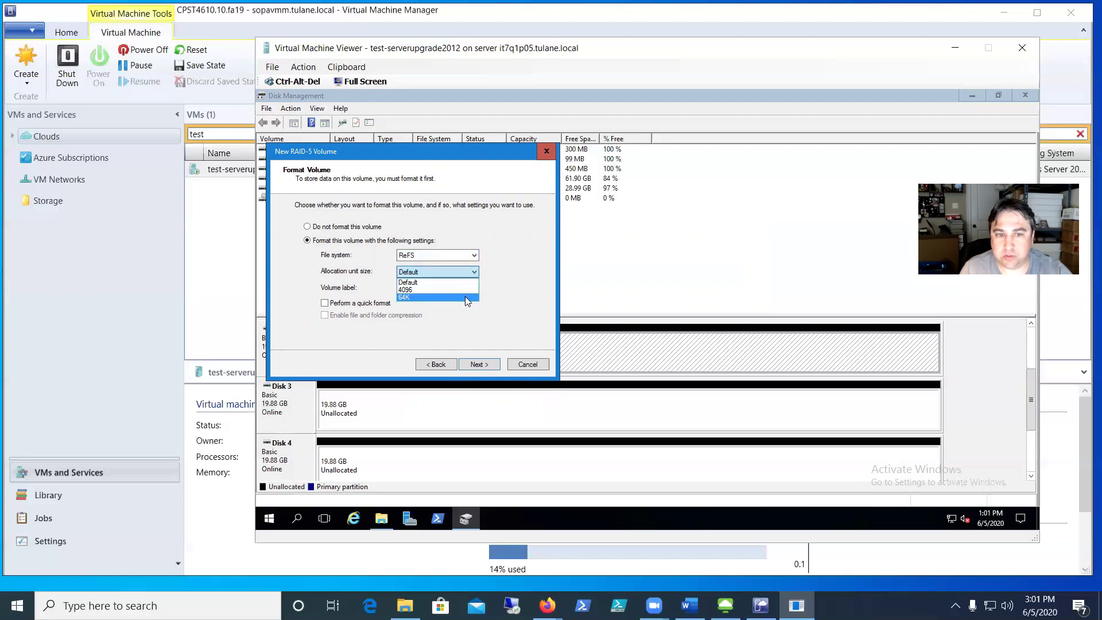
{"action": "left_click", "coordinate": [466, 298]}
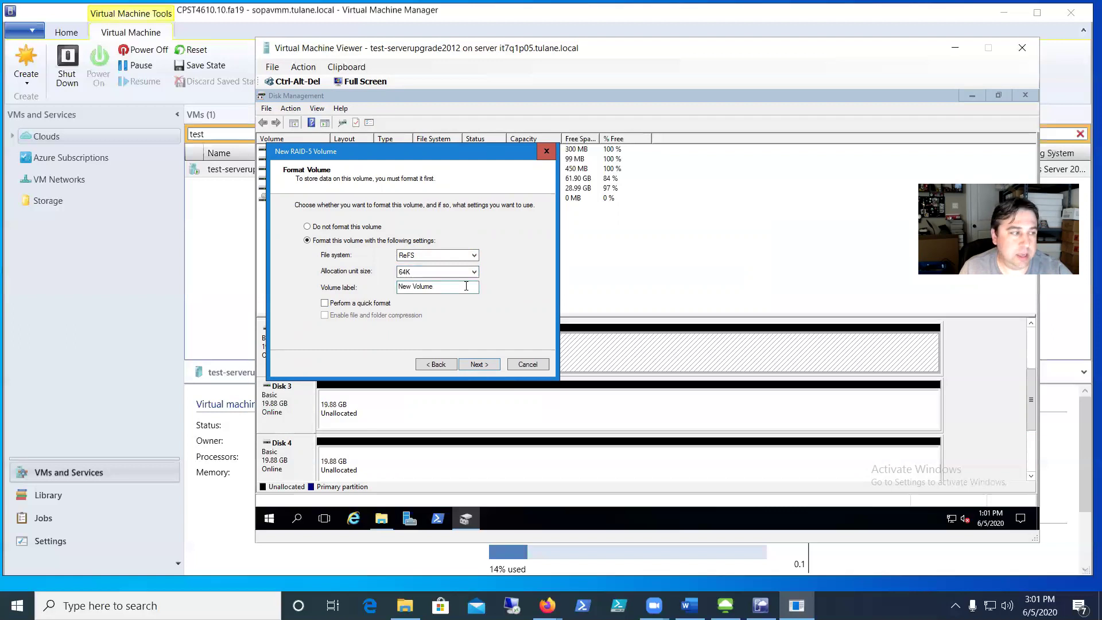
{"action": "left_click_drag", "start_coordinate": [466, 285], "coordinate": [384, 286]}
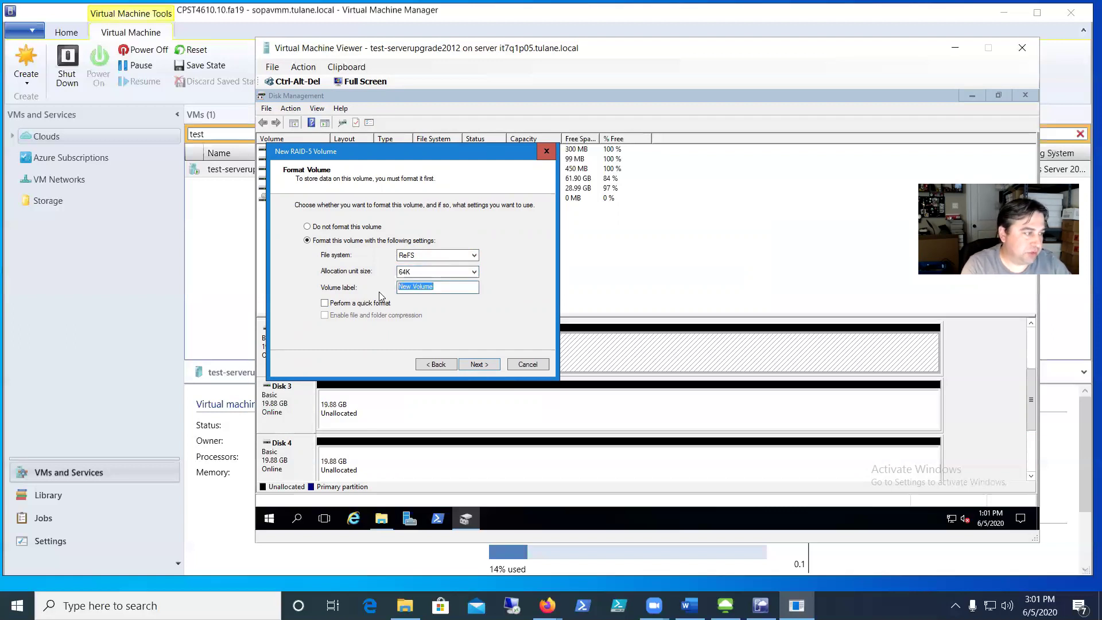
{"action": "type", "text": "Ra"}
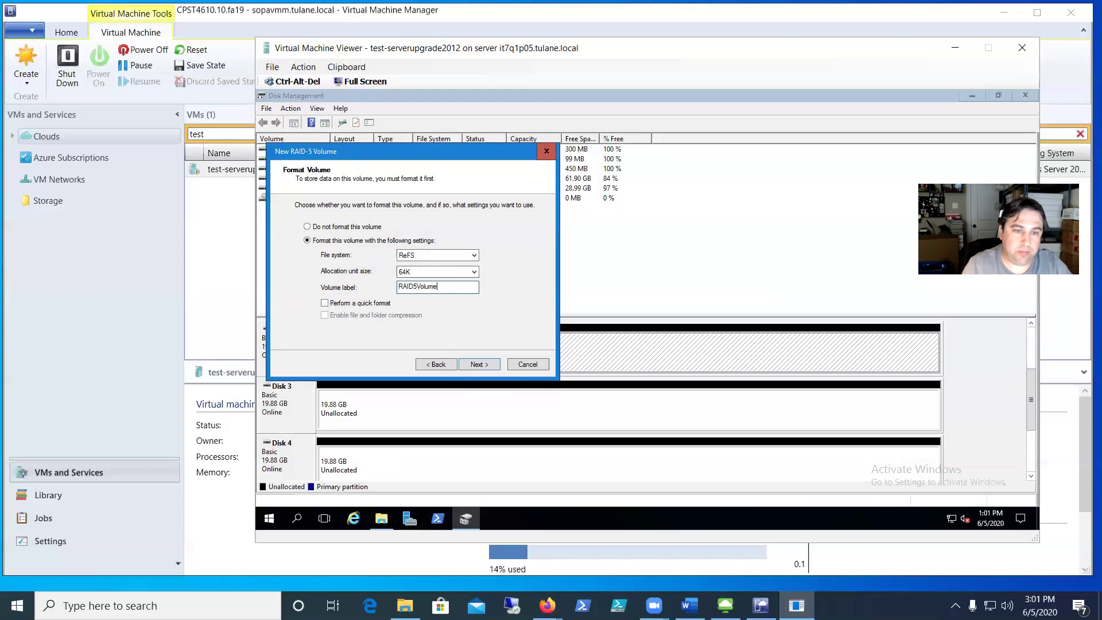
Finish the RAID-5 wizard and accept converting Disks 2–4 to dynamic disks.
{"action": "left_click", "coordinate": [476, 365]}
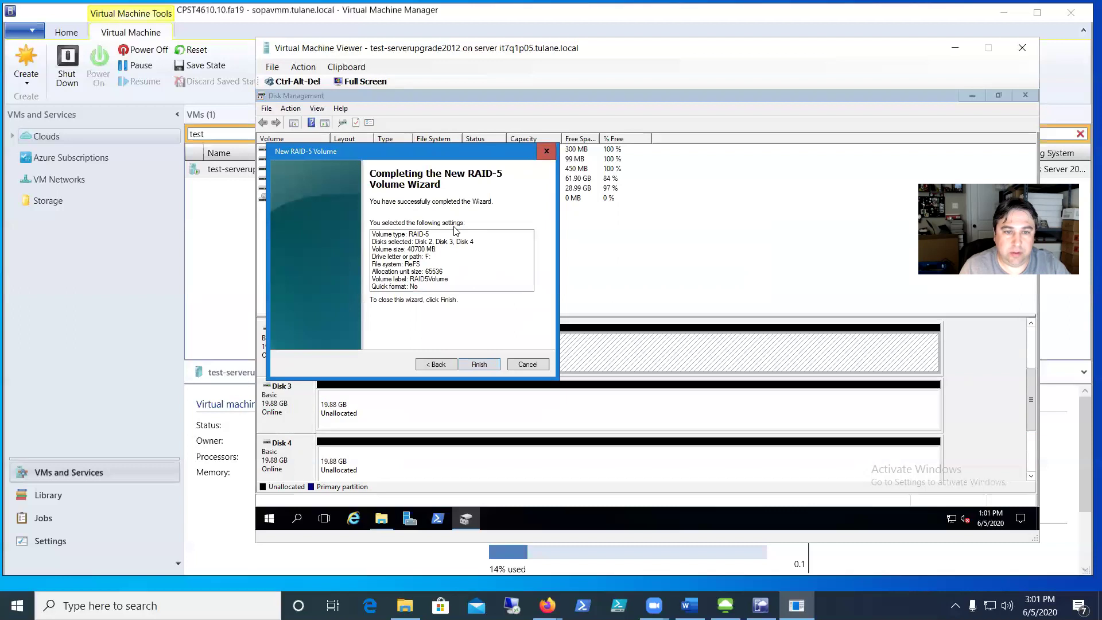
{"action": "left_click", "coordinate": [490, 364]}
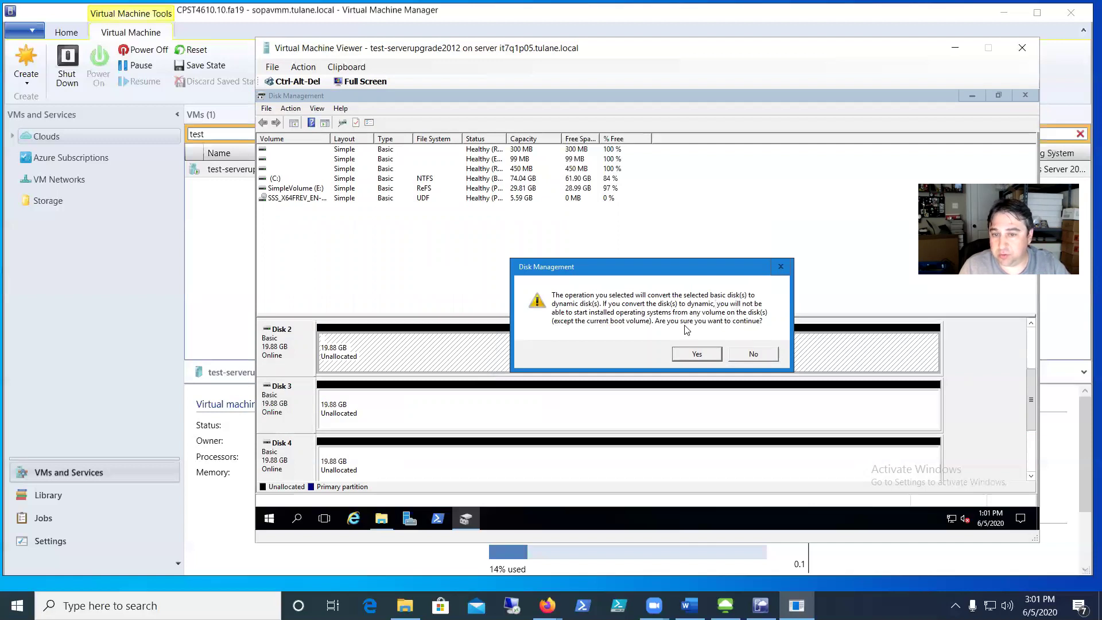
{"action": "left_click", "coordinate": [697, 354]}
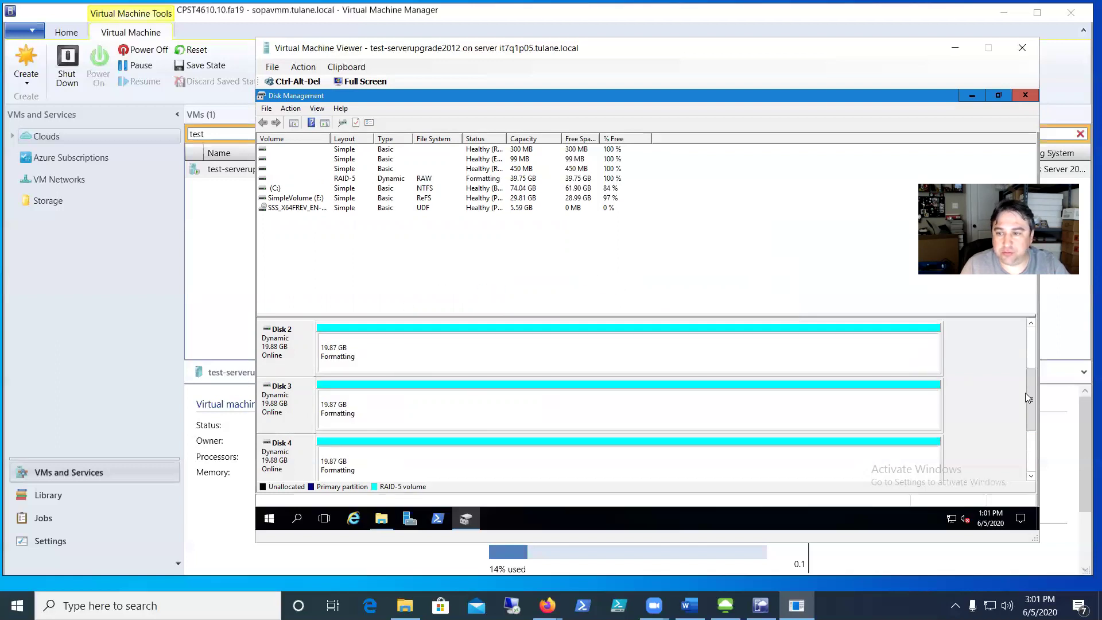
Wait, scrolling Disk Management, until volume F: shows as Healthy 39.69 GB ReFS.
{"action": "left_click_drag", "start_coordinate": [1035, 398], "coordinate": [1036, 330]}
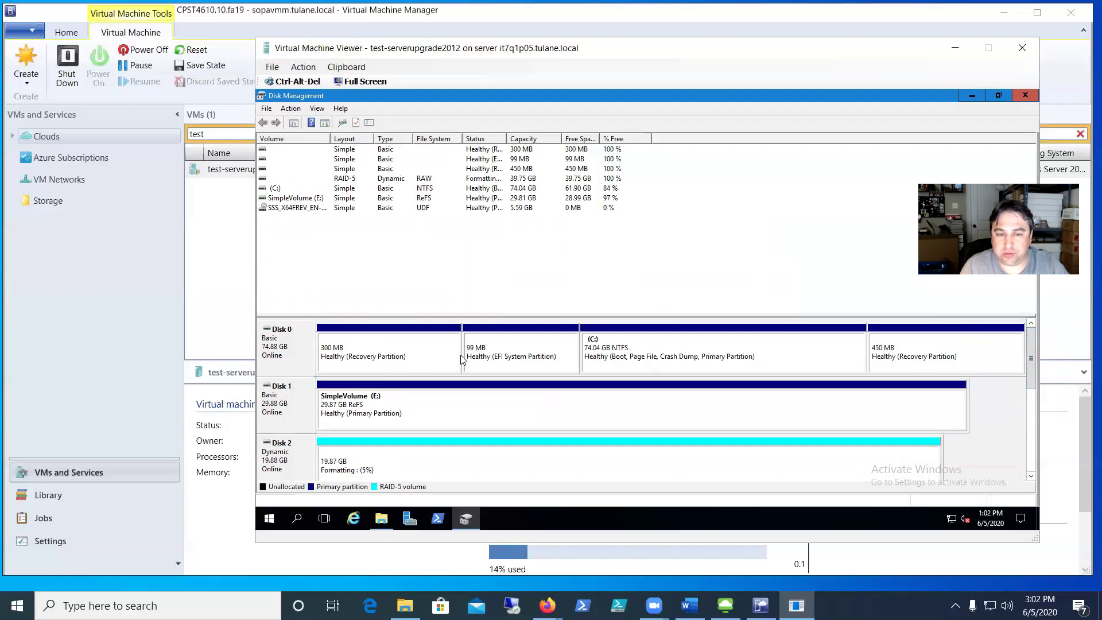
{"action": "left_click_drag", "start_coordinate": [1032, 365], "coordinate": [1035, 397]}
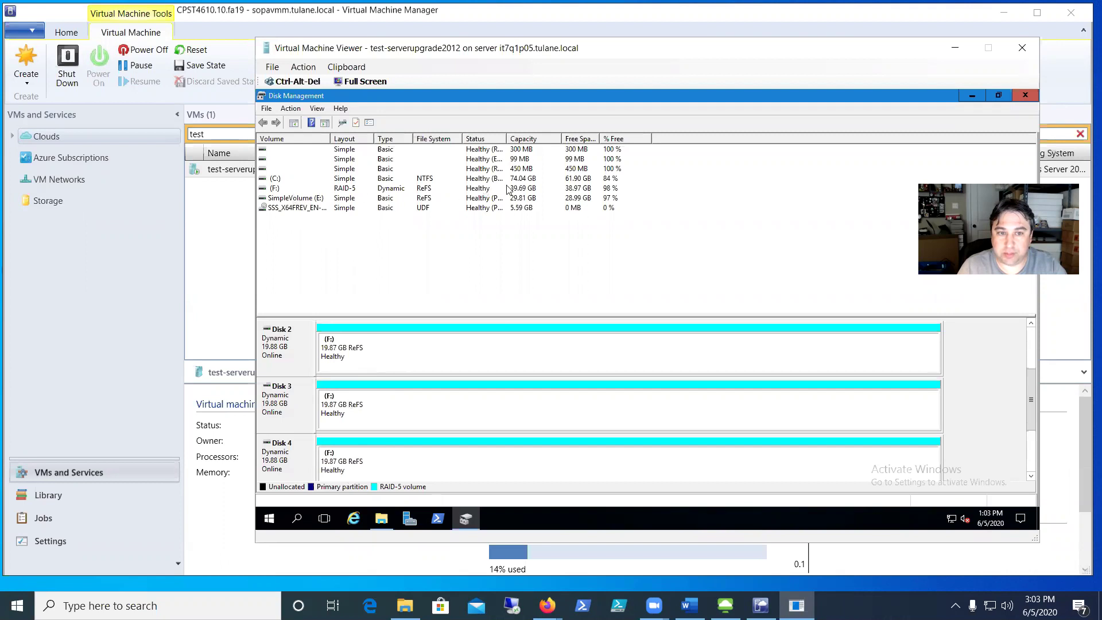
Close Disk Management and open Local Disk (F:) from This PC.
{"action": "left_click", "coordinate": [1014, 98]}
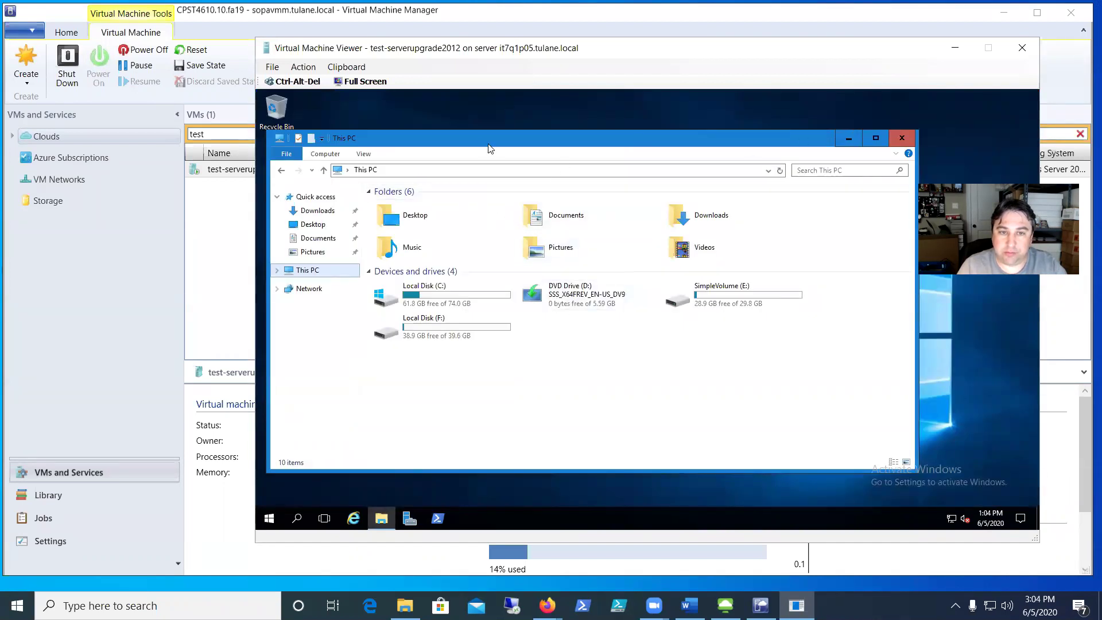
{"action": "left_click_drag", "start_coordinate": [489, 140], "coordinate": [529, 137]}
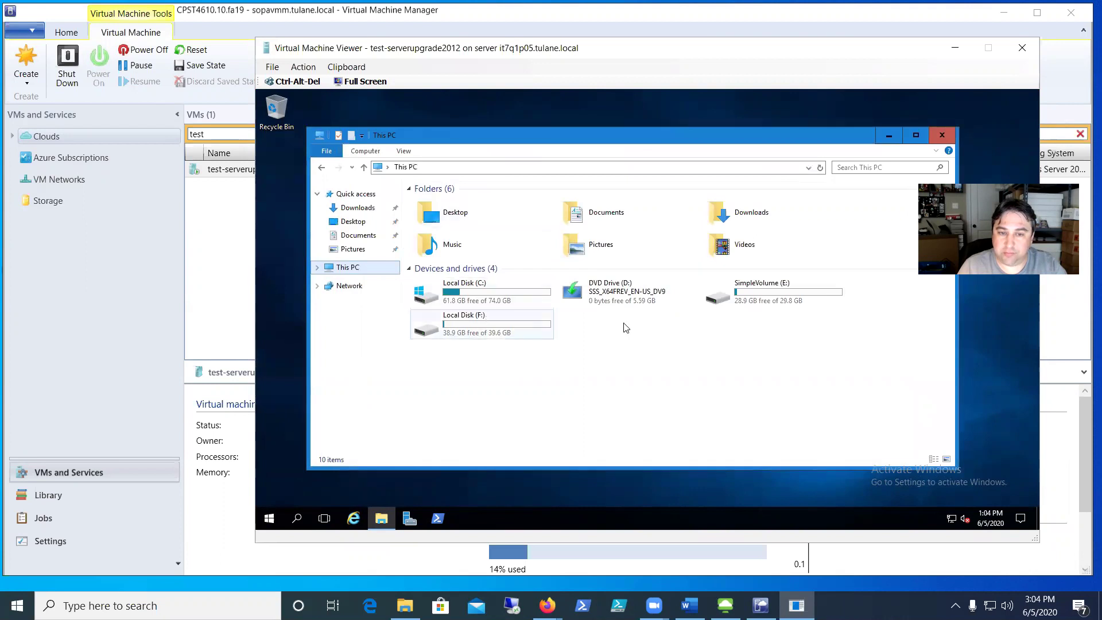
{"action": "left_click", "coordinate": [492, 332]}
{"action": "double_click", "coordinate": [492, 332]}
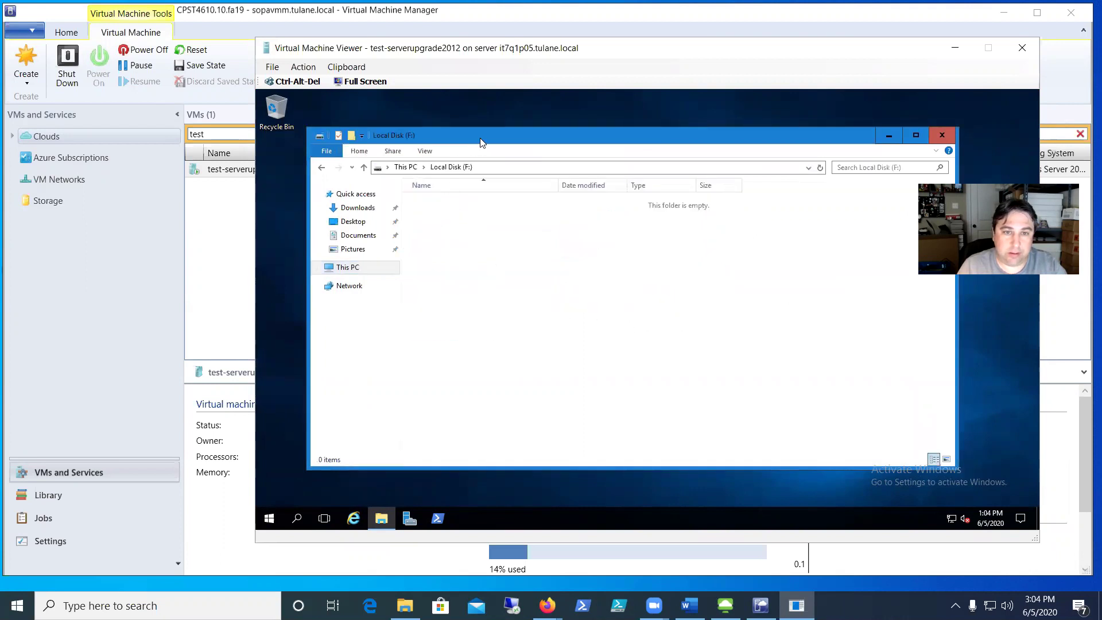
Paste the Sample Data text file from the desktop into Local Disk (F:).
{"action": "left_click_drag", "start_coordinate": [480, 138], "coordinate": [521, 155]}
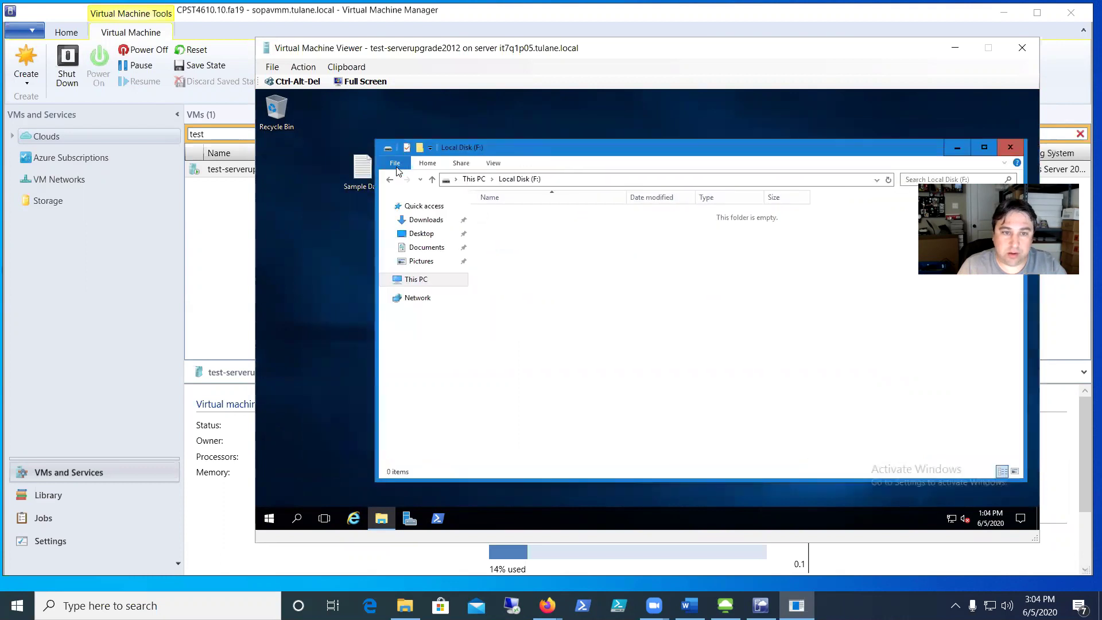
{"action": "left_click", "coordinate": [389, 180]}
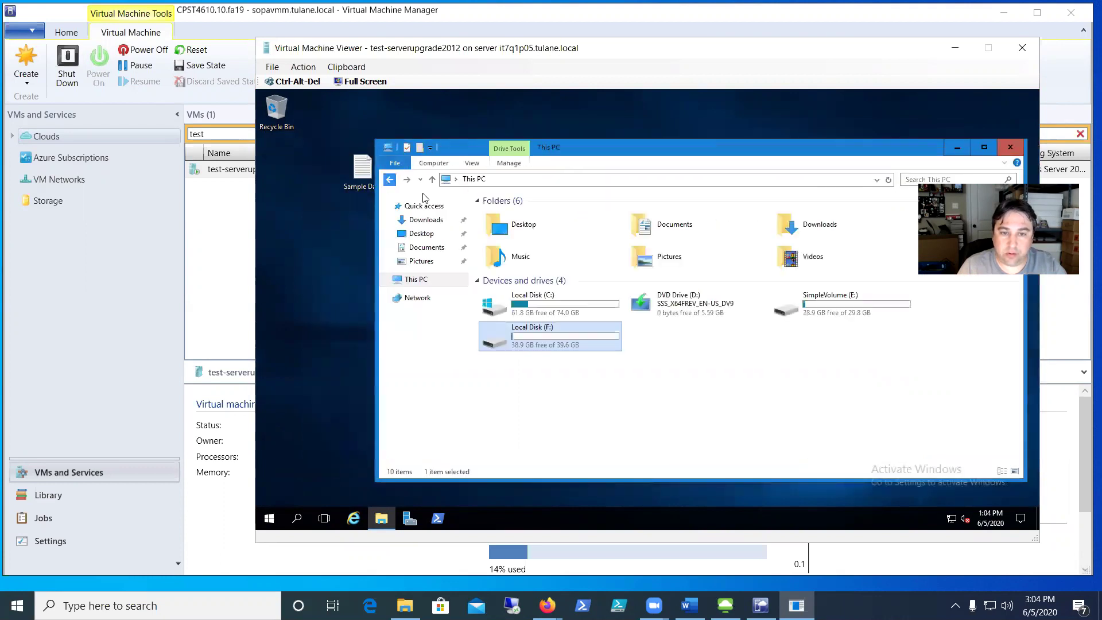
{"action": "double_click", "coordinate": [571, 340]}
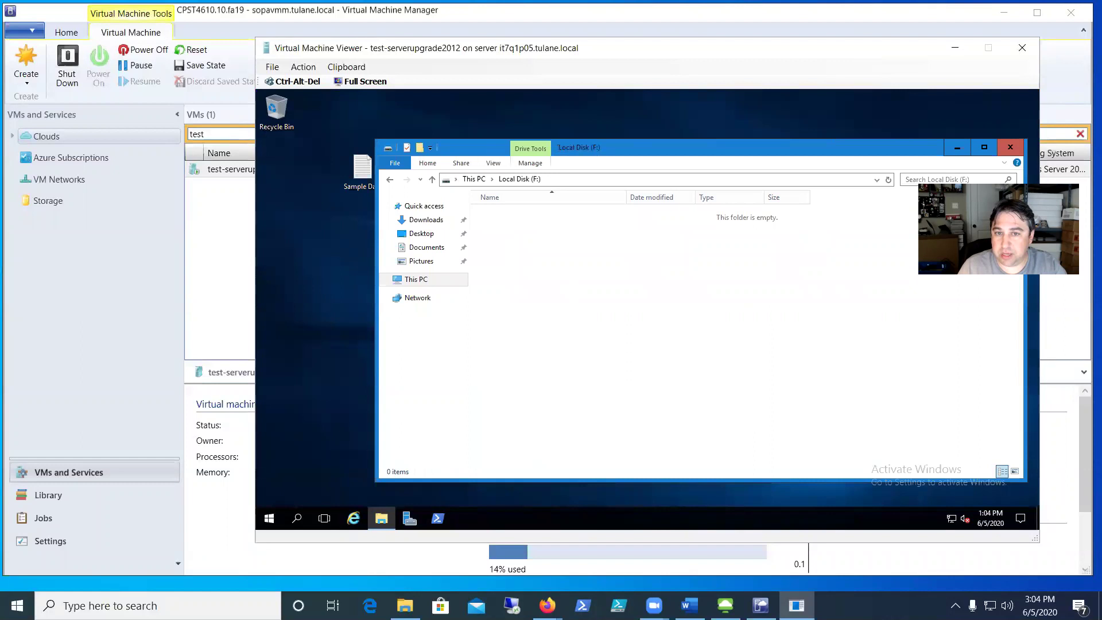
{"action": "left_click_drag", "start_coordinate": [601, 151], "coordinate": [645, 147]}
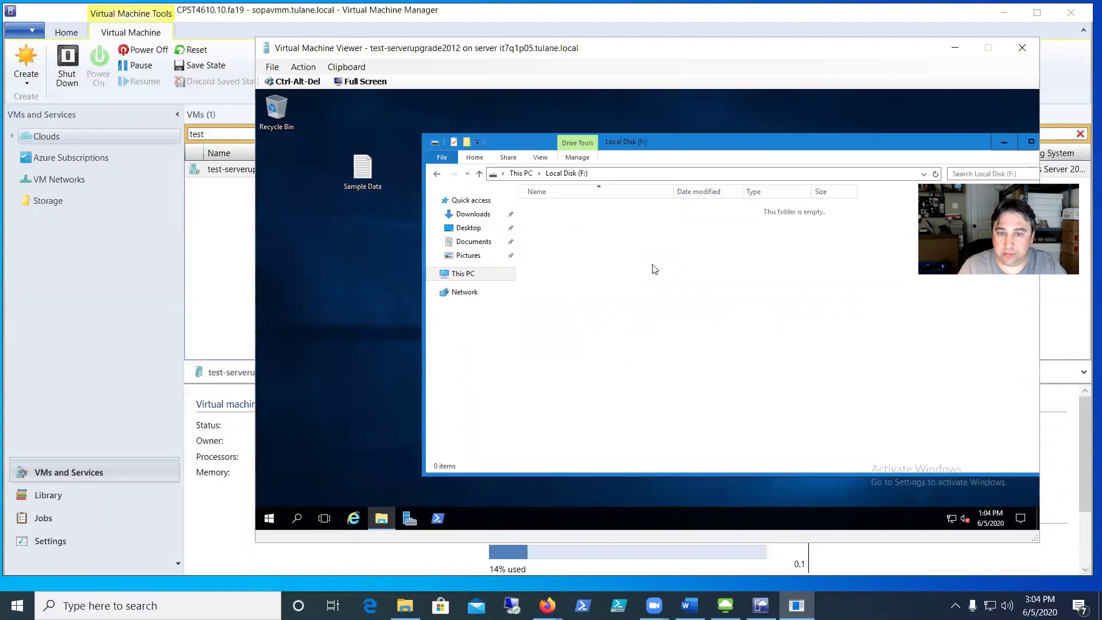
{"action": "key", "text": "ctrl+v"}
{"action": "left_click_drag", "start_coordinate": [700, 147], "coordinate": [623, 145]}
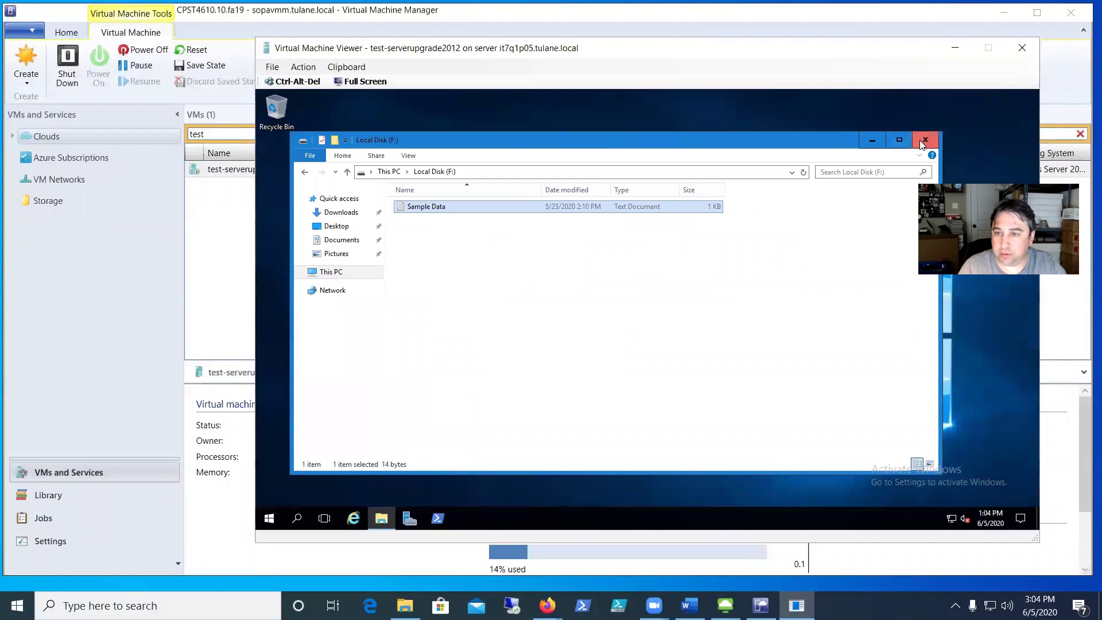